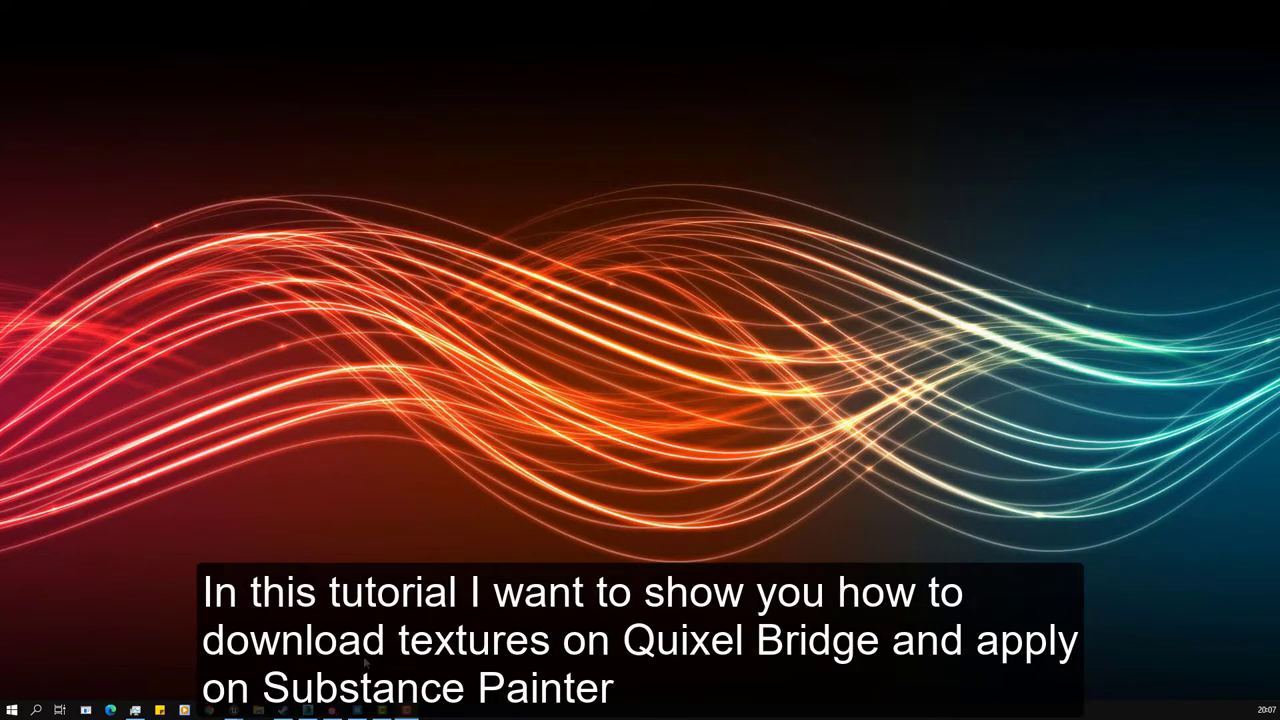
Step: Bring the Student Fair Textured project forward and orbit around the curved stair model
left_click(341, 714)
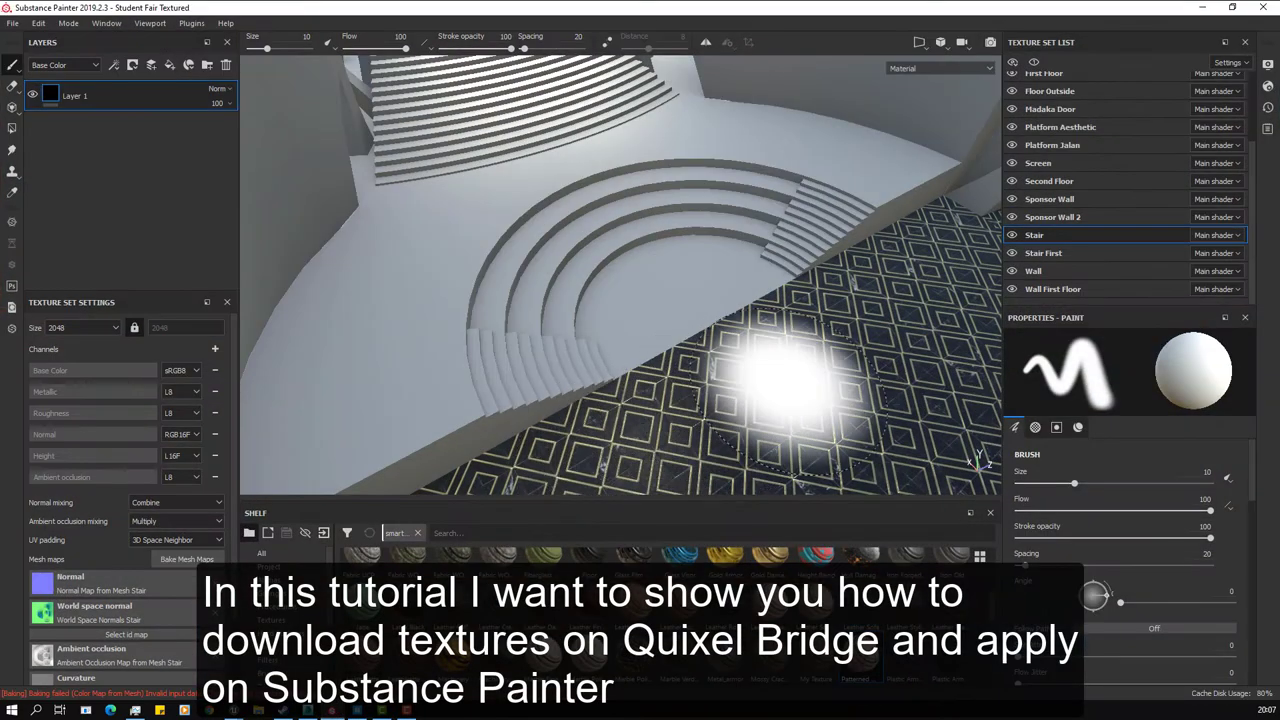
mouse_move(600, 360)
left_mouse_down("alt")
mouse_move(903, 285)
mouse_move(735, 170)
mouse_move(726, 356)
mouse_move(539, 272)
mouse_move(719, 272)
mouse_move(696, 303)
mouse_move(903, 266)
mouse_move(706, 340)
mouse_move(629, 194)
mouse_move(634, 286)
mouse_move(610, 265)
mouse_move(612, 315)
left_mouse_up("alt")
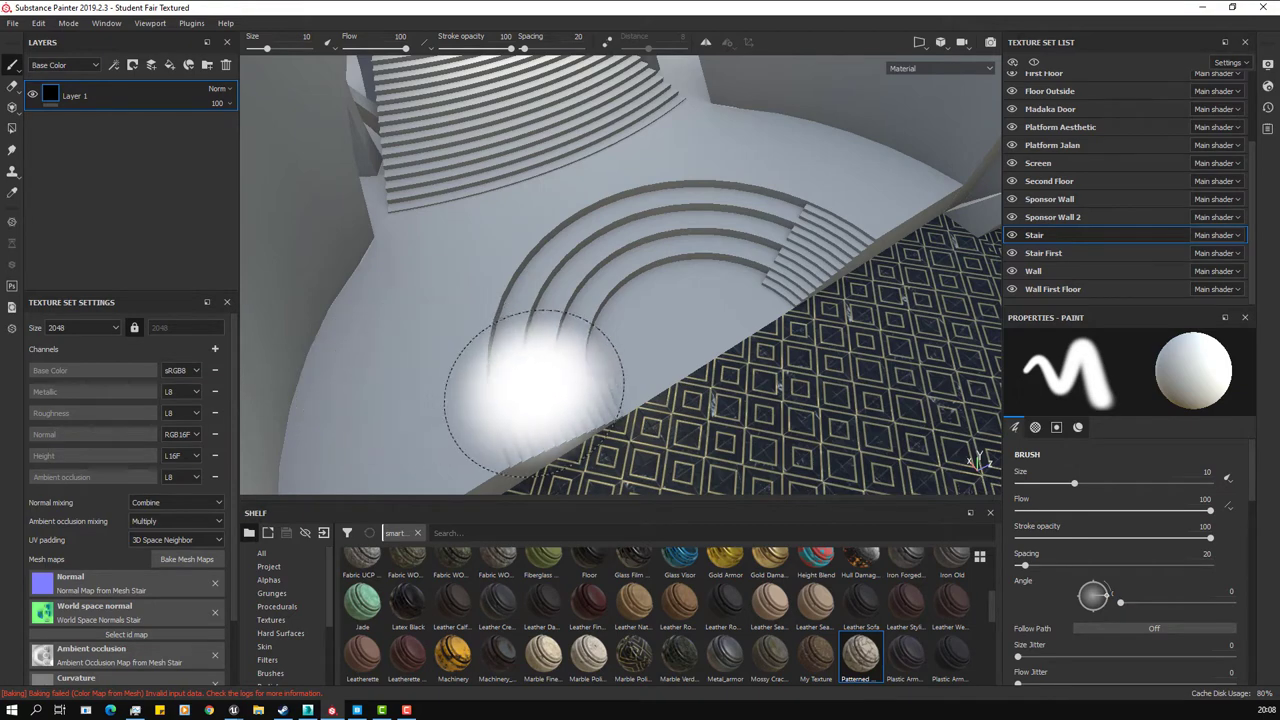
left_click(357, 710)
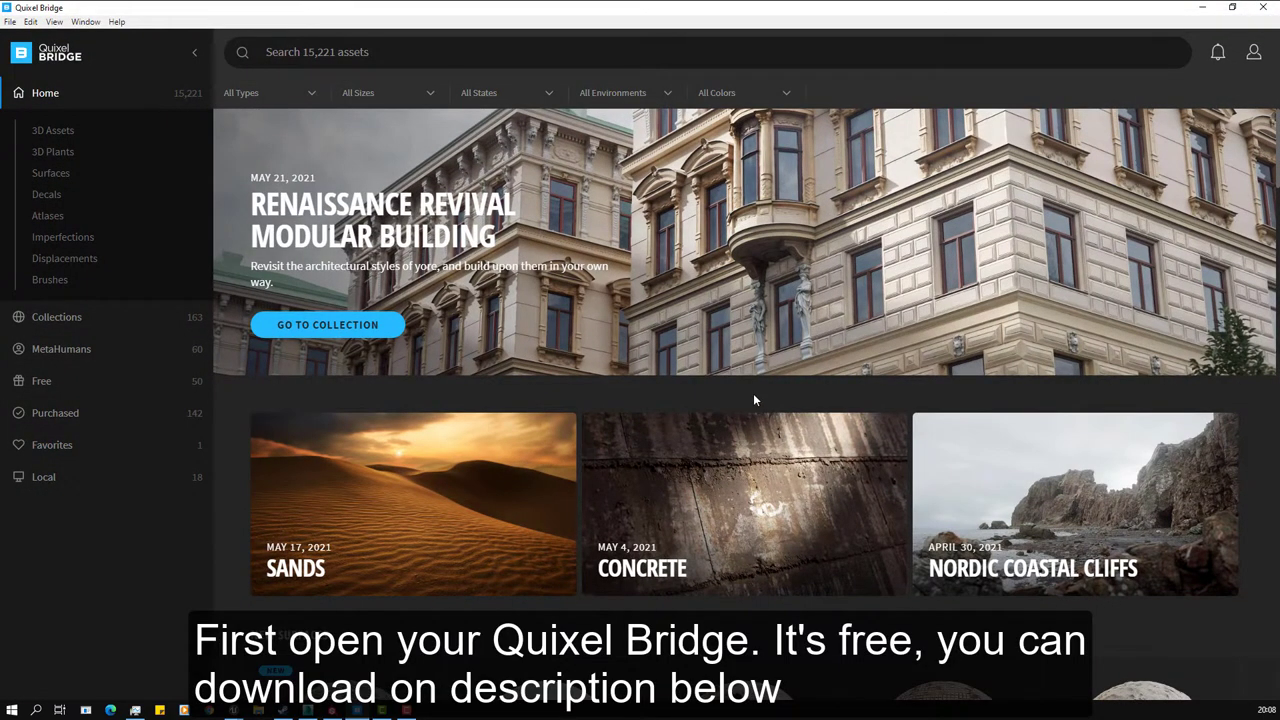
Step: Browse Bridge's Surfaces › Marble category for tile materials such as Brass Inlay Marble Tiles
scroll(755, 397, "down", 2)
scroll(755, 400, "up", 2)
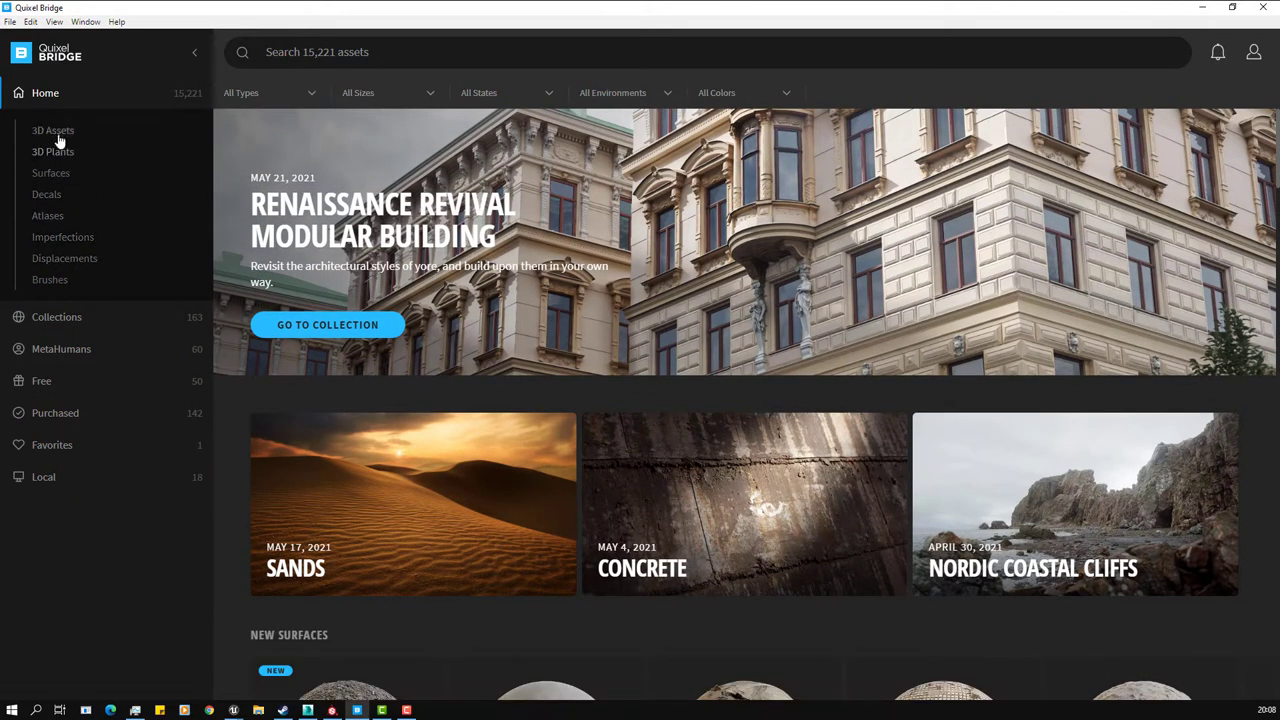
left_click(51, 174)
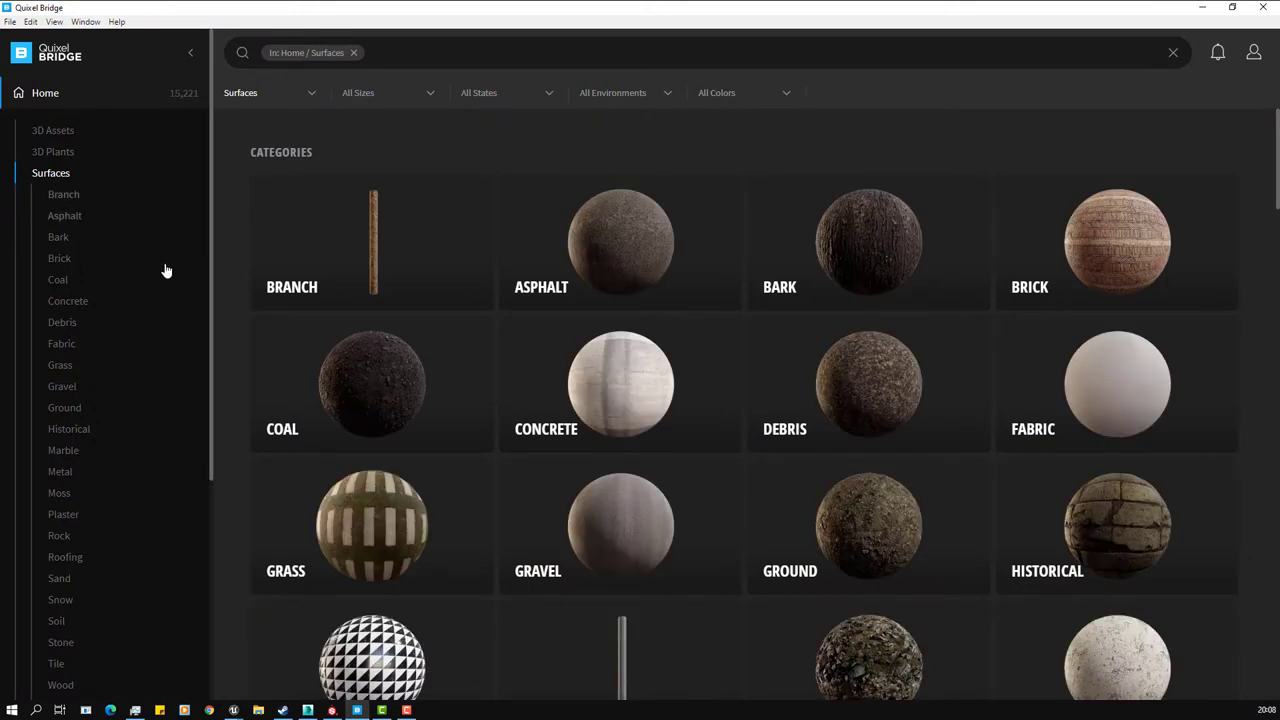
left_click(64, 452)
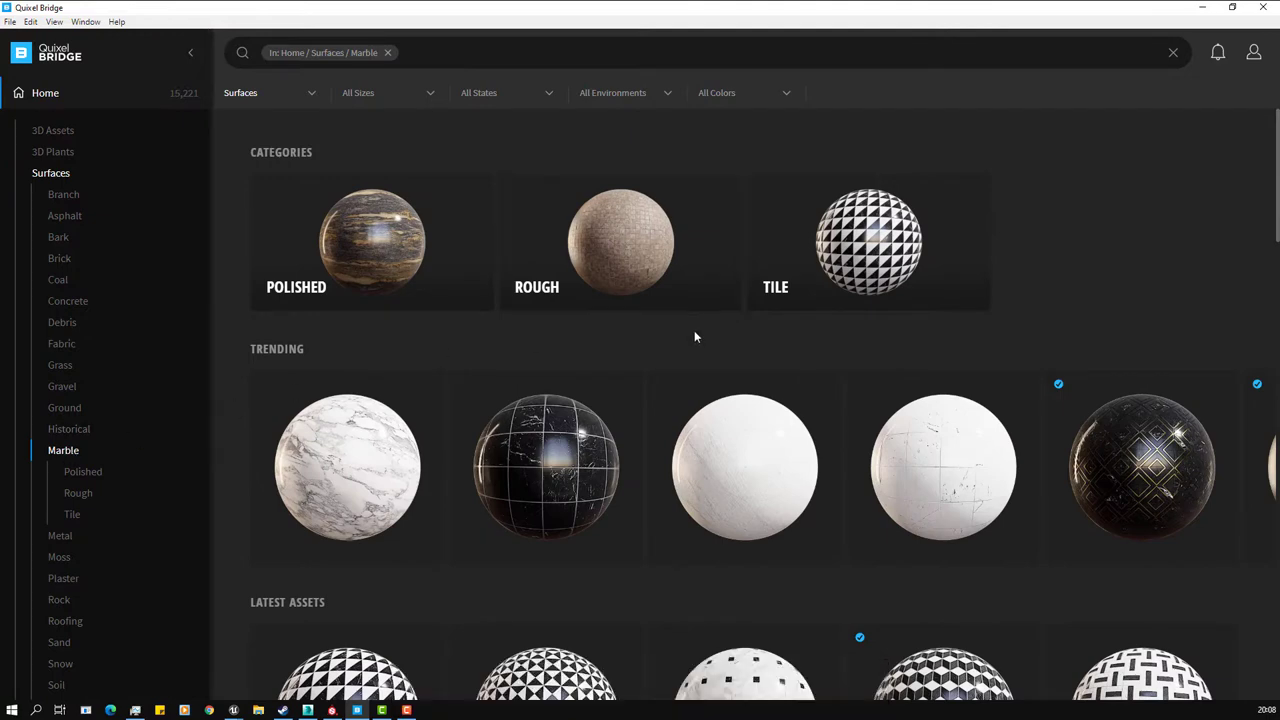
scroll(695, 337, "down", 2)
scroll(695, 337, "down", 1)
scroll(695, 337, "down", 1)
scroll(695, 337, "up", 2)
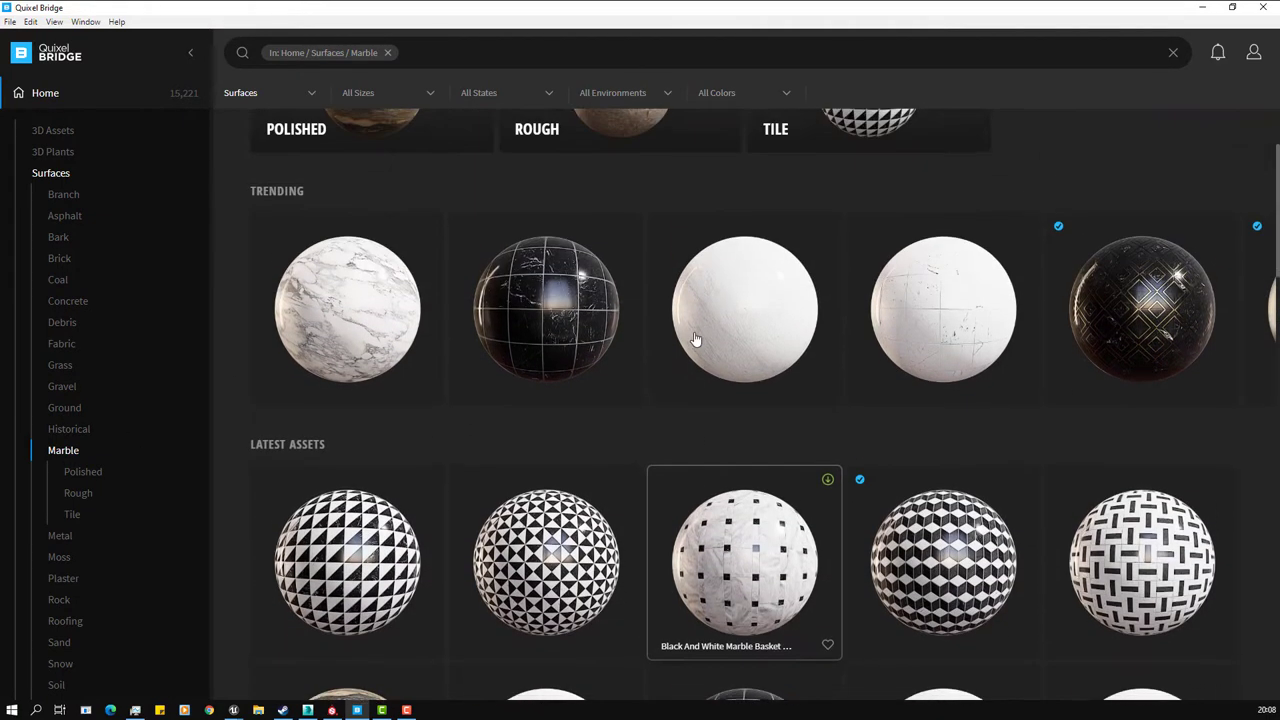
scroll(695, 338, "up", 1)
scroll(695, 338, "down", 2)
scroll(695, 338, "down", 2)
scroll(695, 338, "down", 2)
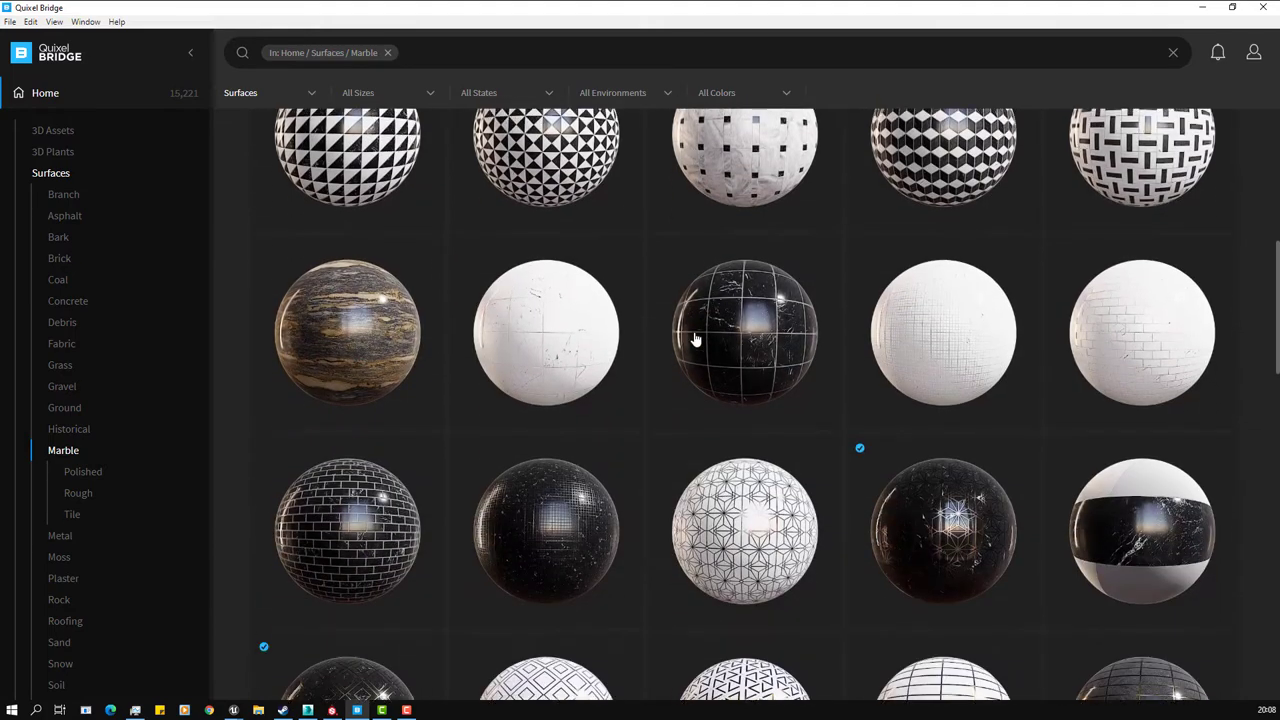
scroll(695, 340, "down", 2)
scroll(695, 340, "down", 3)
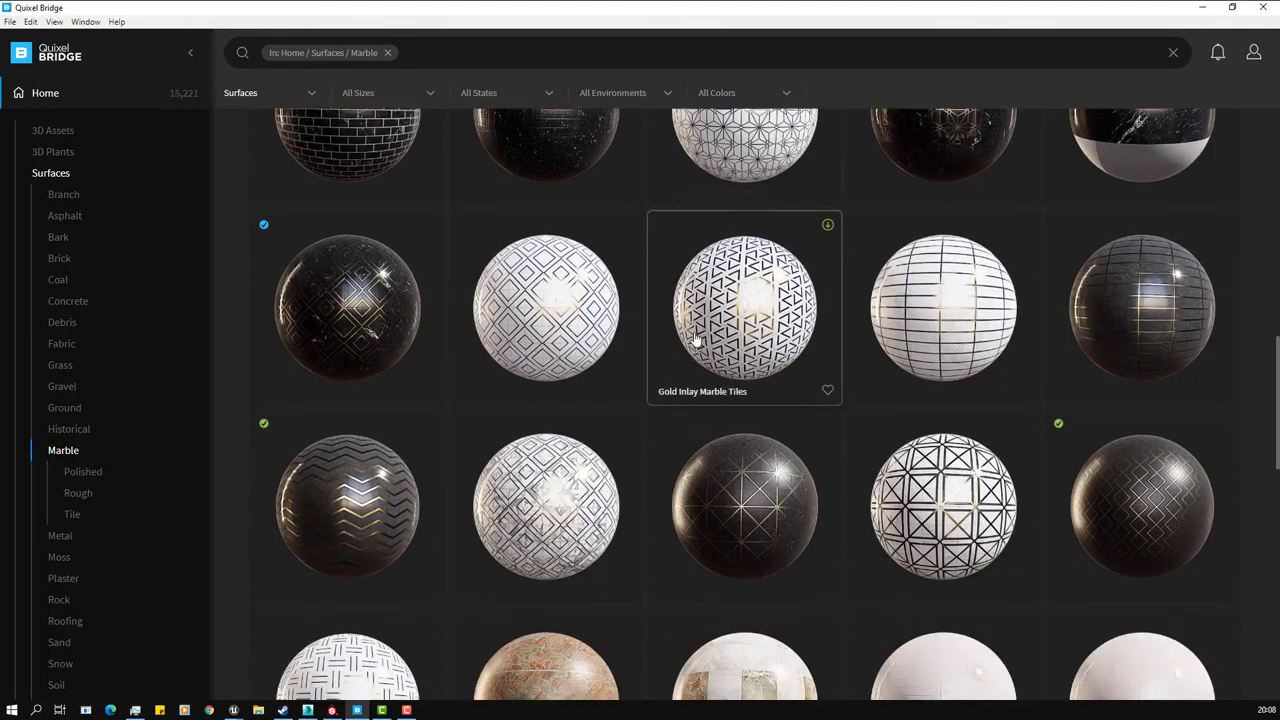
scroll(695, 340, "down", 2)
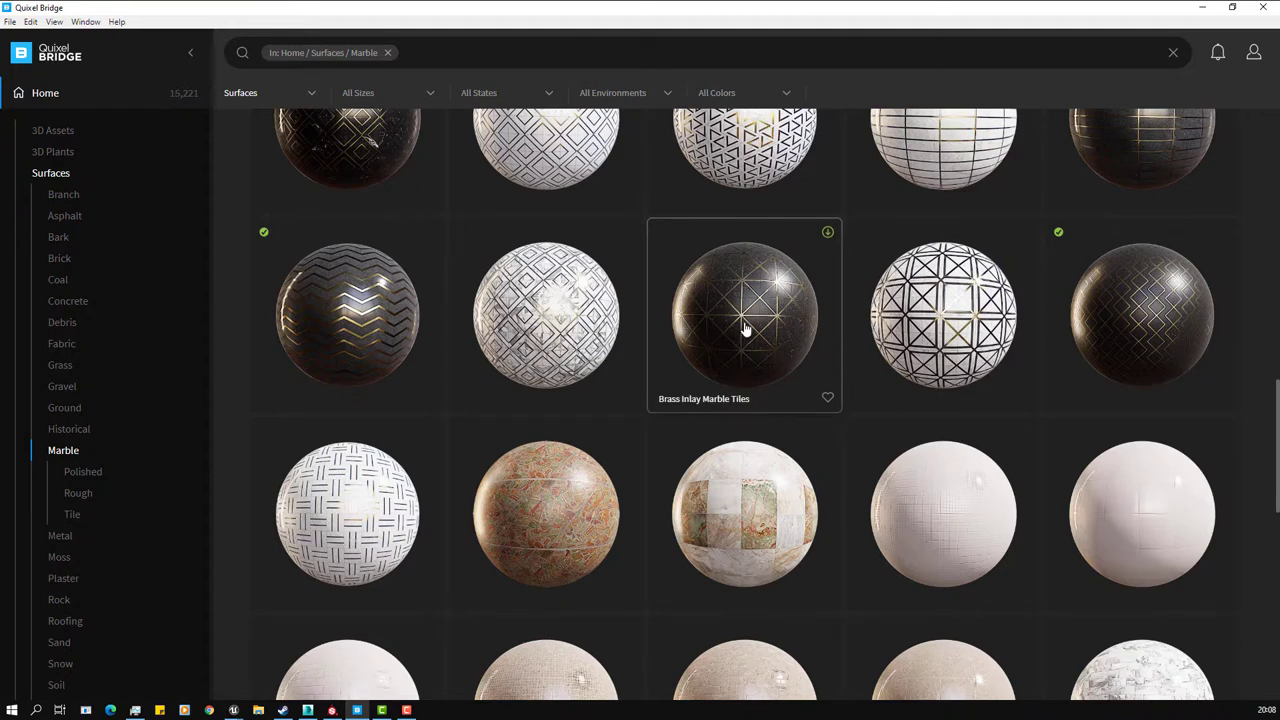
Step: Download Brass Inlay Marble Tiles at 2K and open the folder with its files
left_click(744, 330)
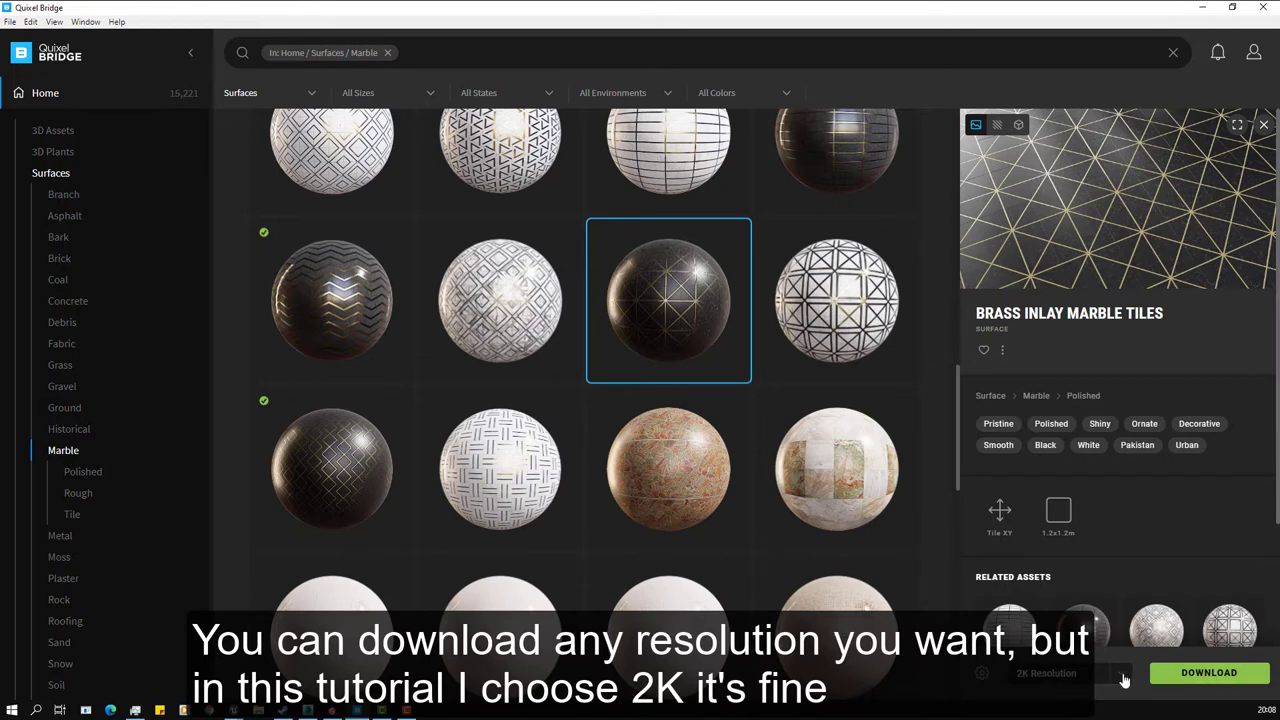
left_click(1121, 674)
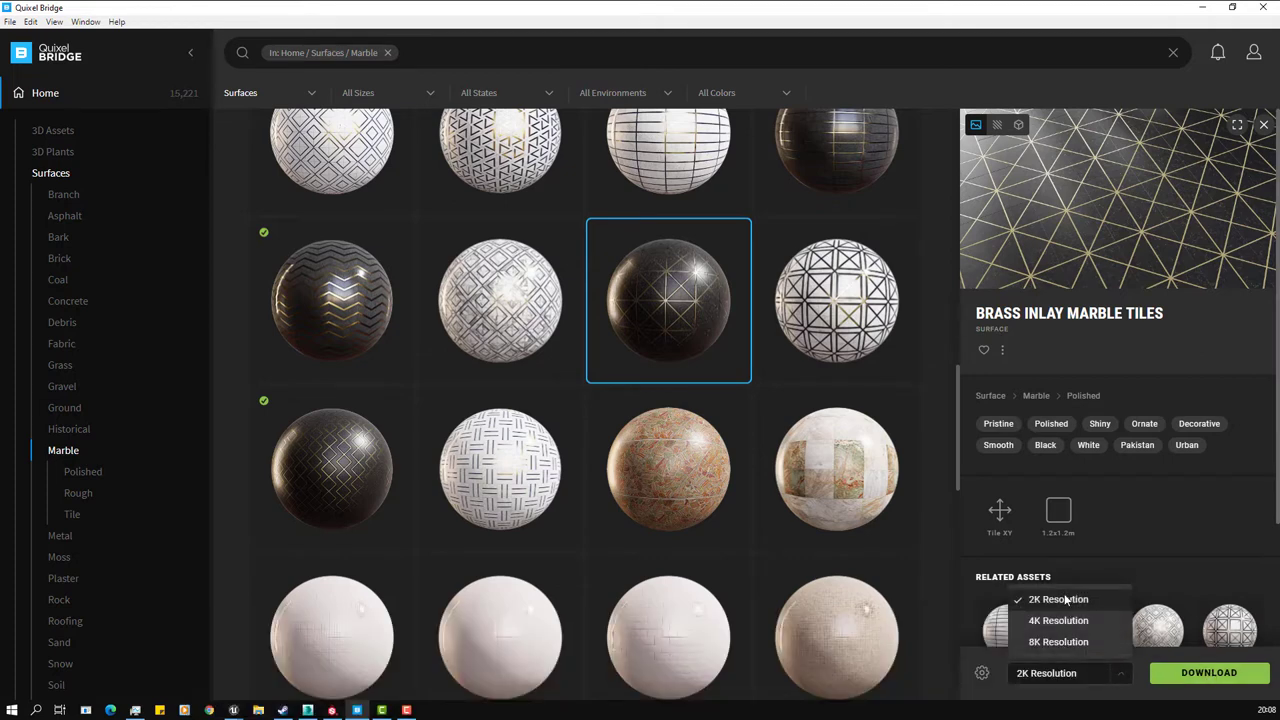
left_click(950, 685)
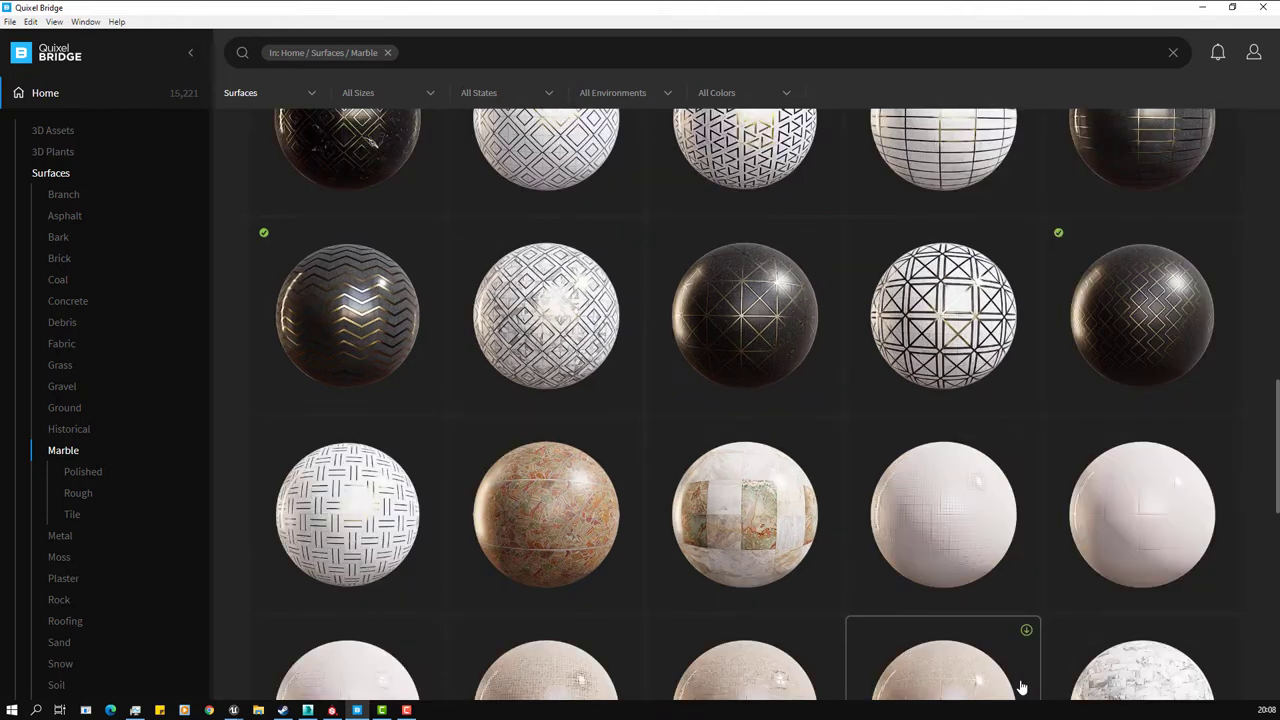
left_click(762, 335)
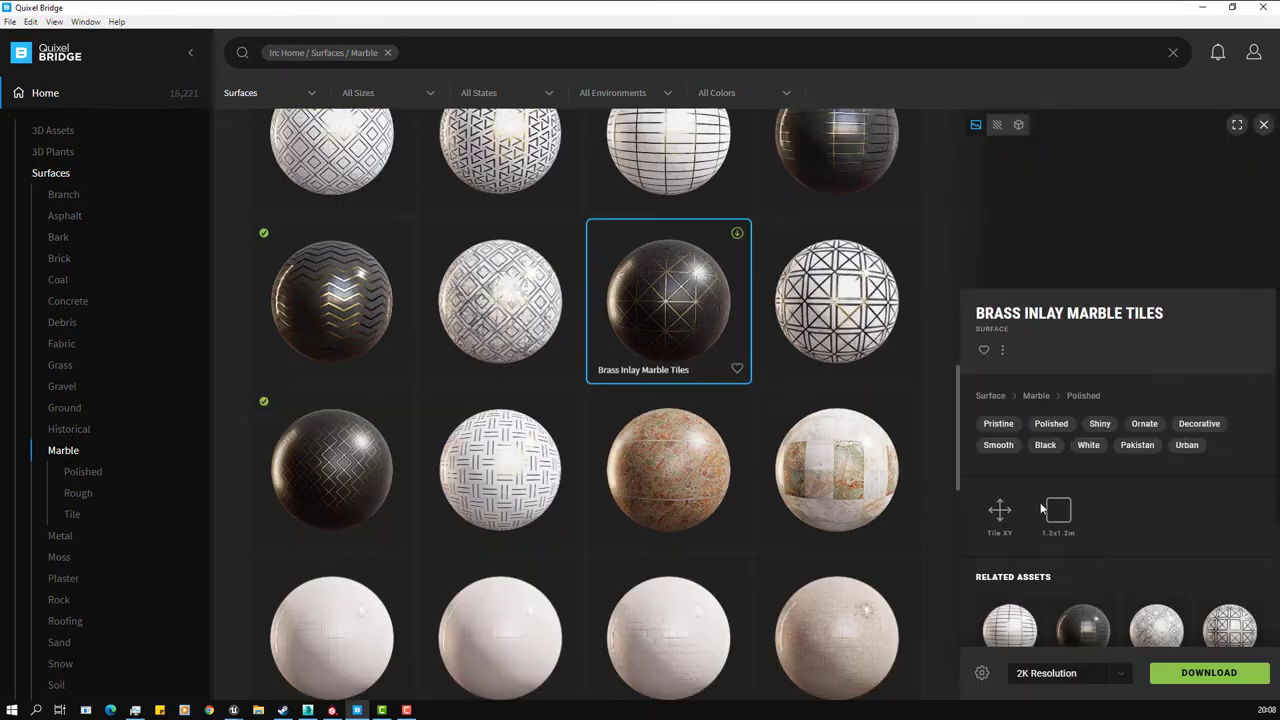
left_click(1209, 677)
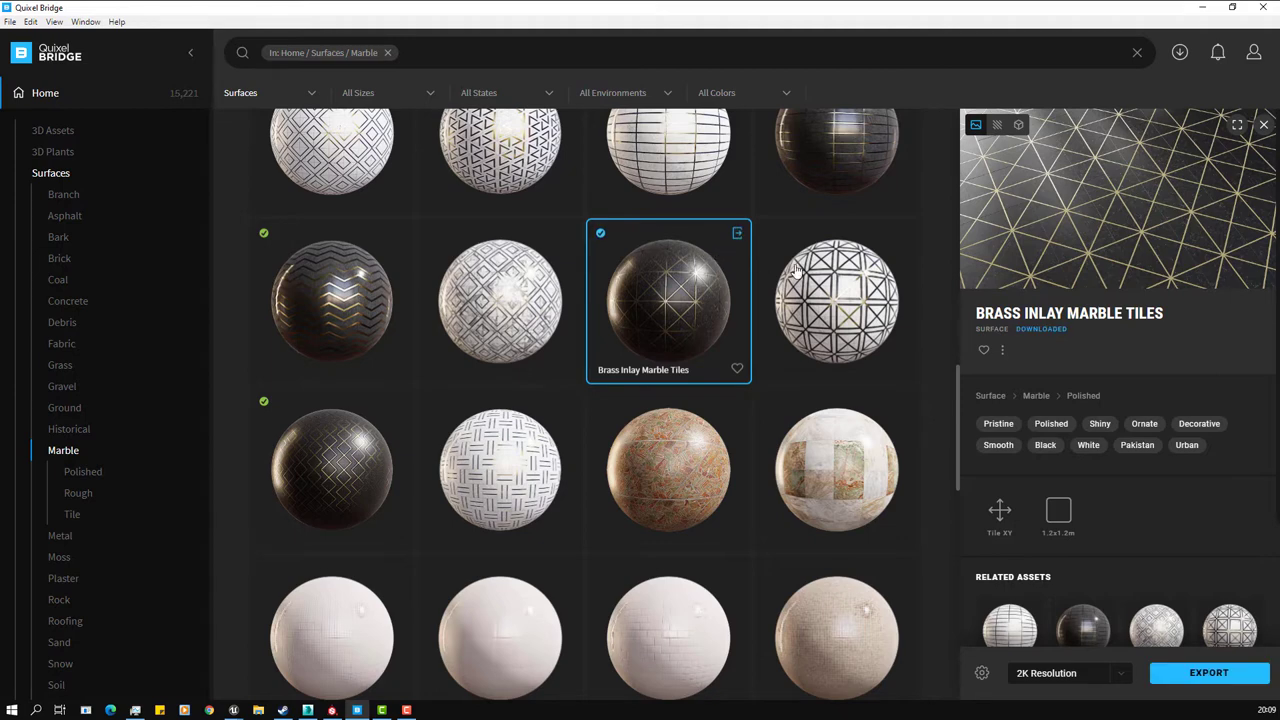
left_click(1180, 56)
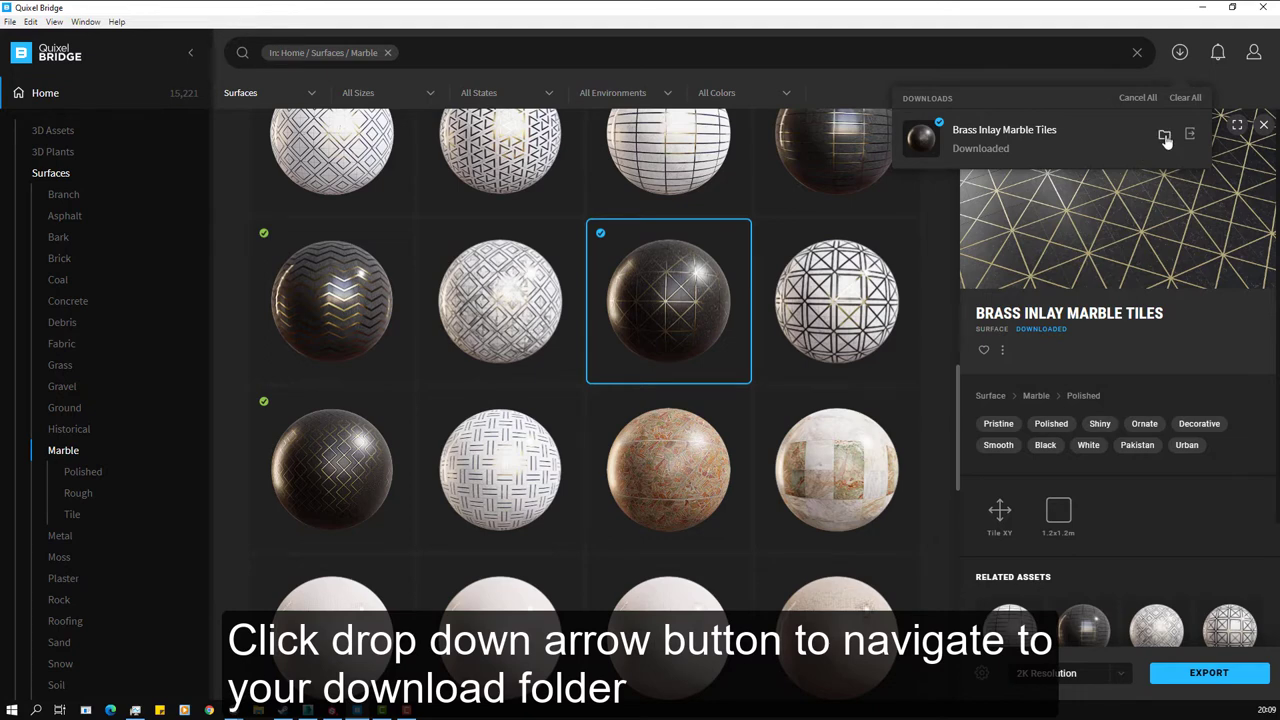
left_click(1164, 134)
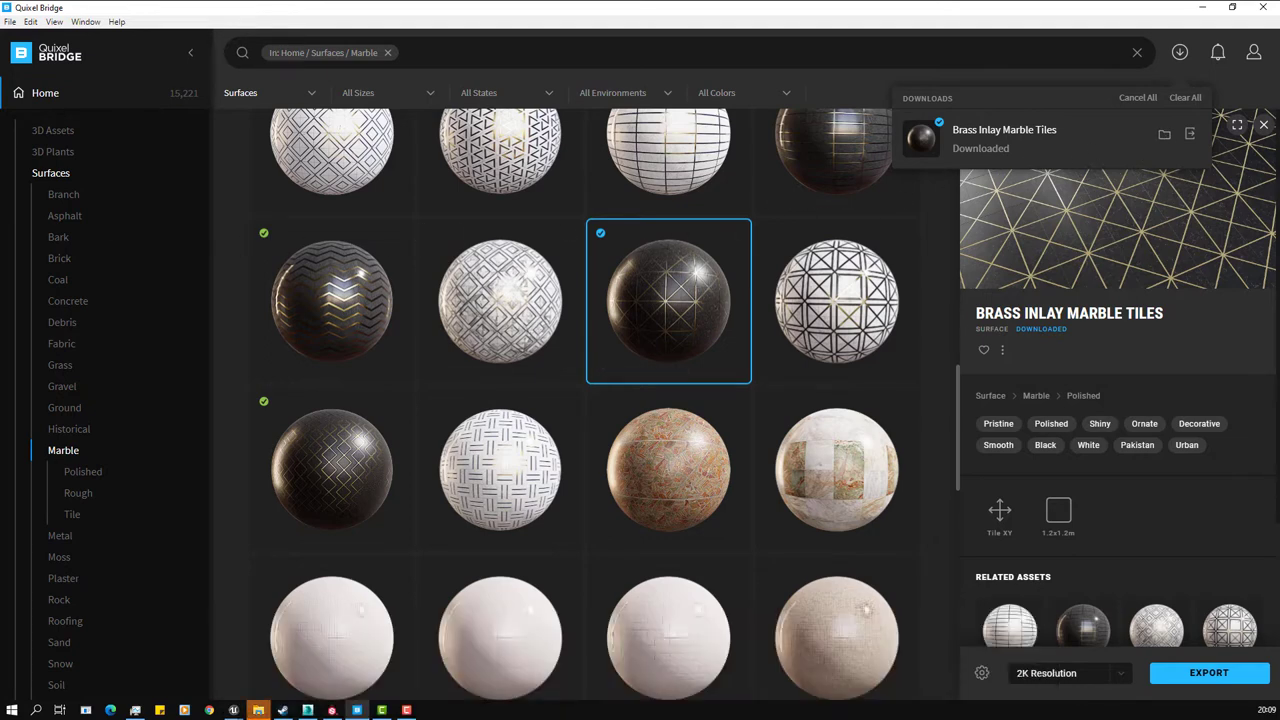
Step: Drag the Albedo, AO, Displacement, Metalness, Normal and Roughness maps onto Painter's shelf
mouse_move(128, 306)
left_mouse_down()
mouse_move(800, 150)
mouse_move(751, 102)
left_mouse_up()
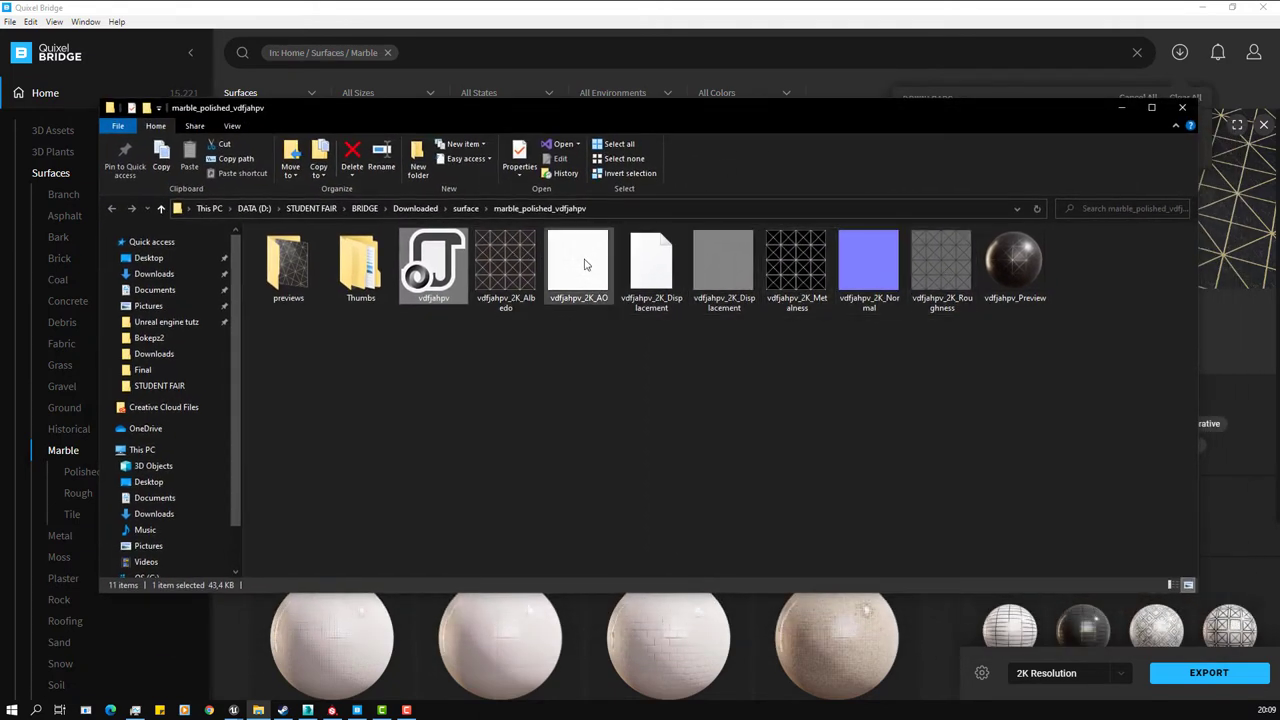
left_click(1201, 8)
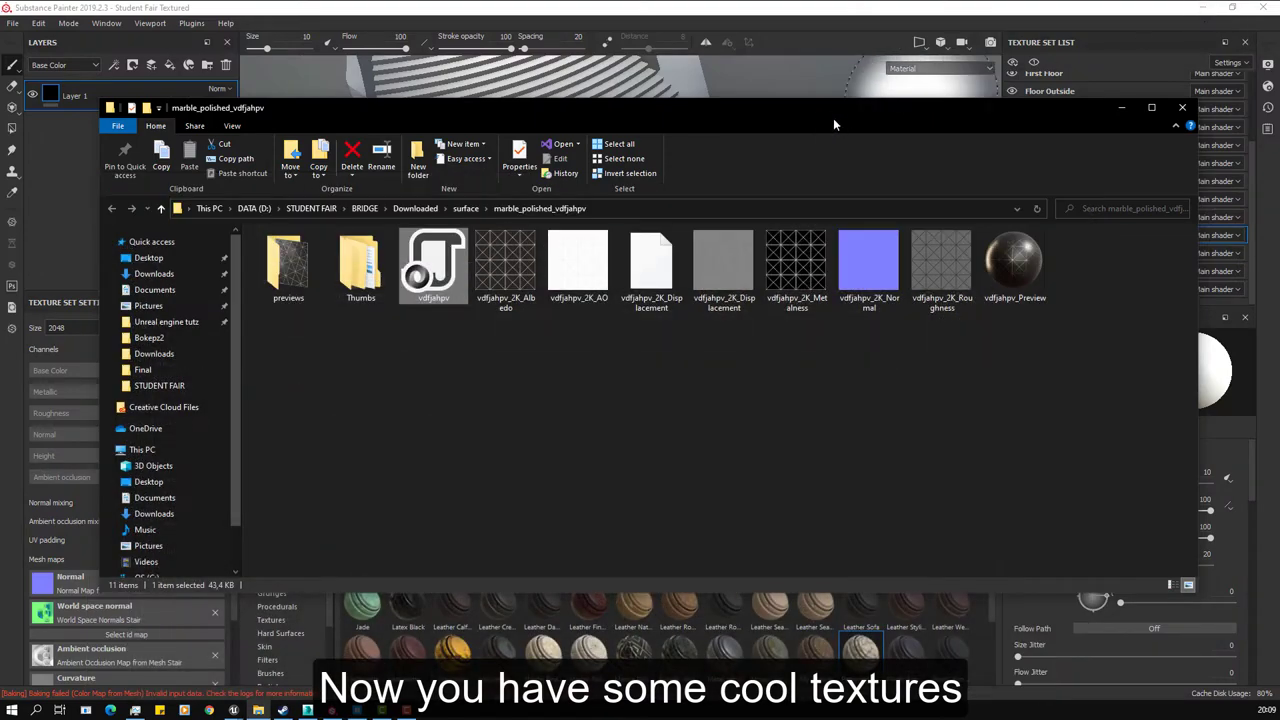
left_click_drag(833, 118, 749, 601)
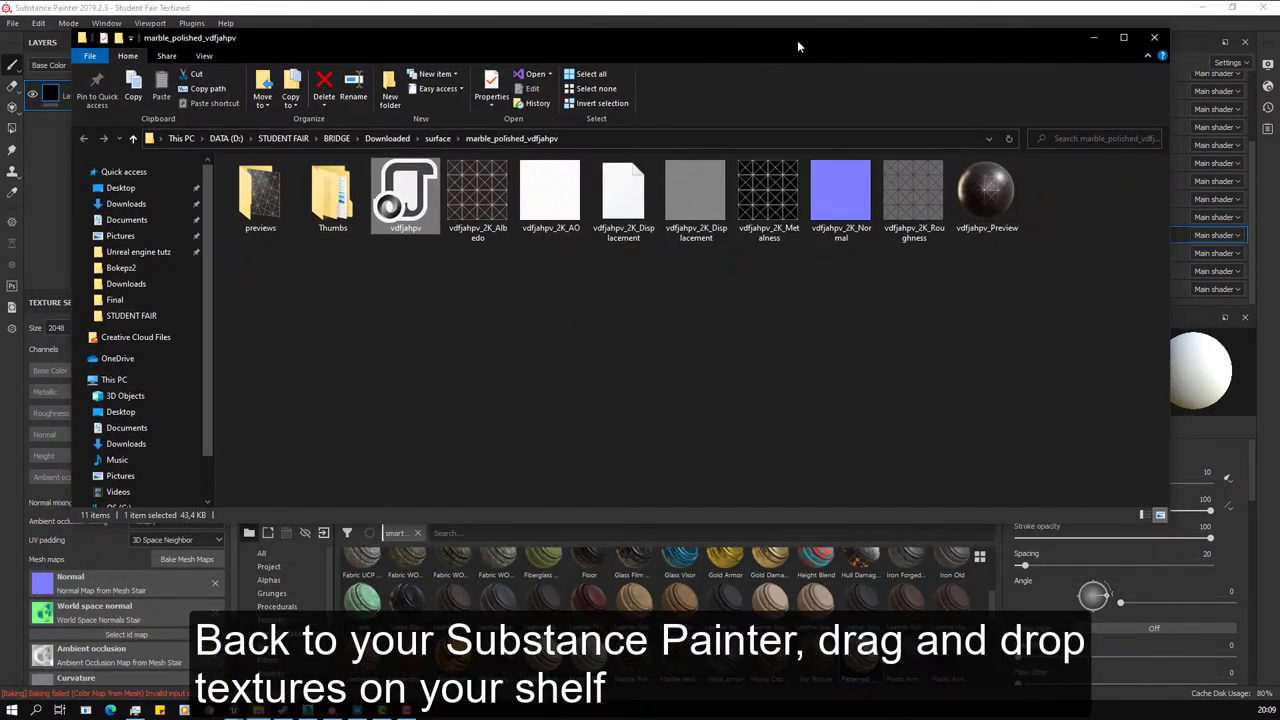
left_click(478, 195)
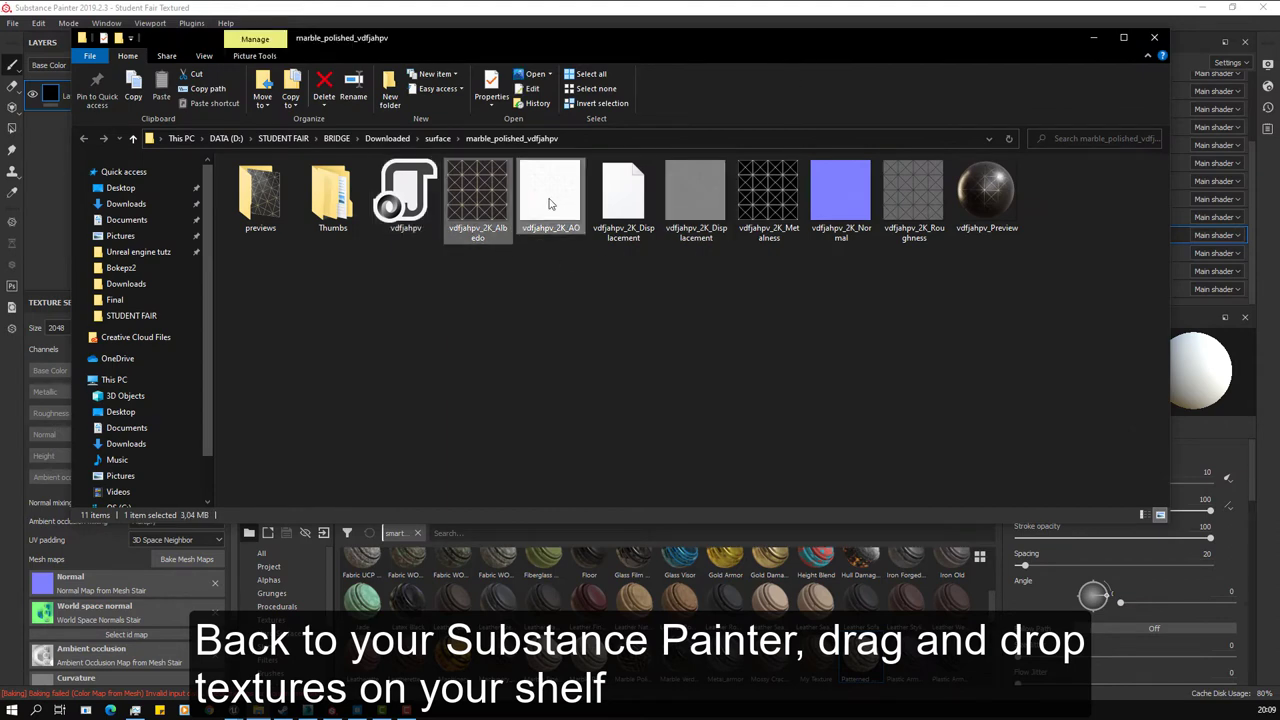
left_click(692, 208, "ctrl")
left_click(755, 204, "ctrl")
left_click(827, 206, "ctrl")
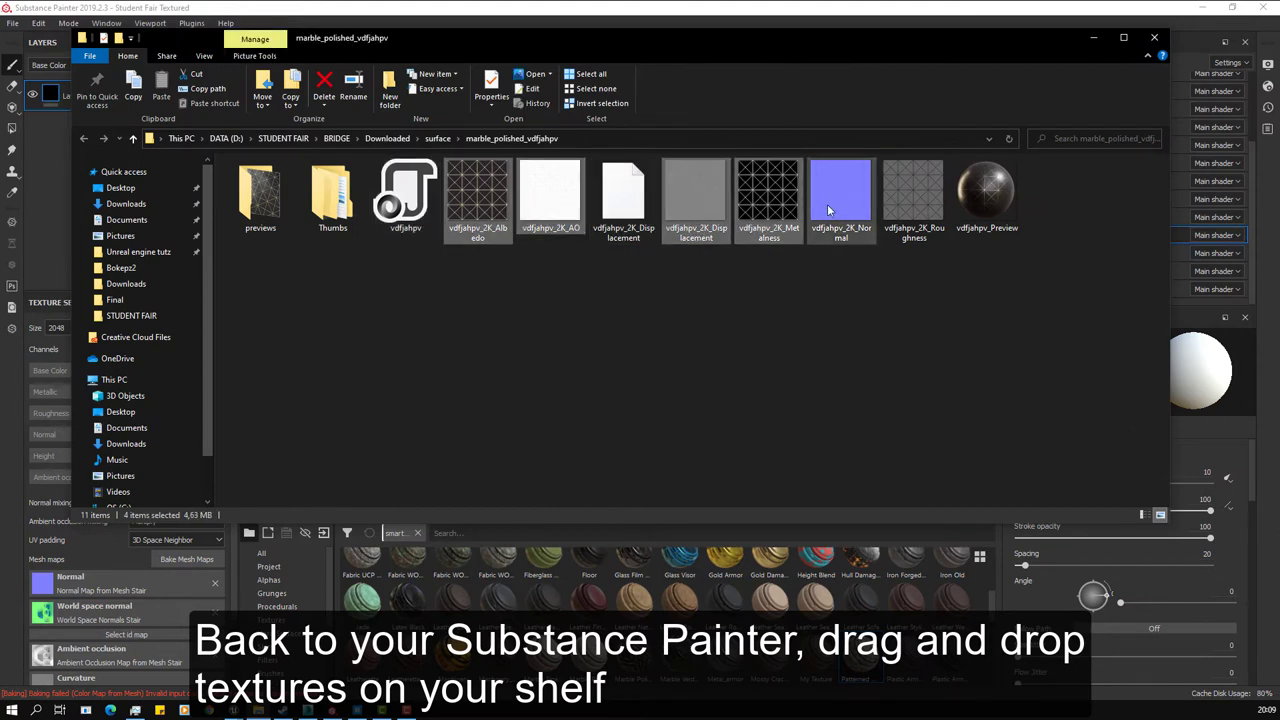
left_click(905, 200, "ctrl")
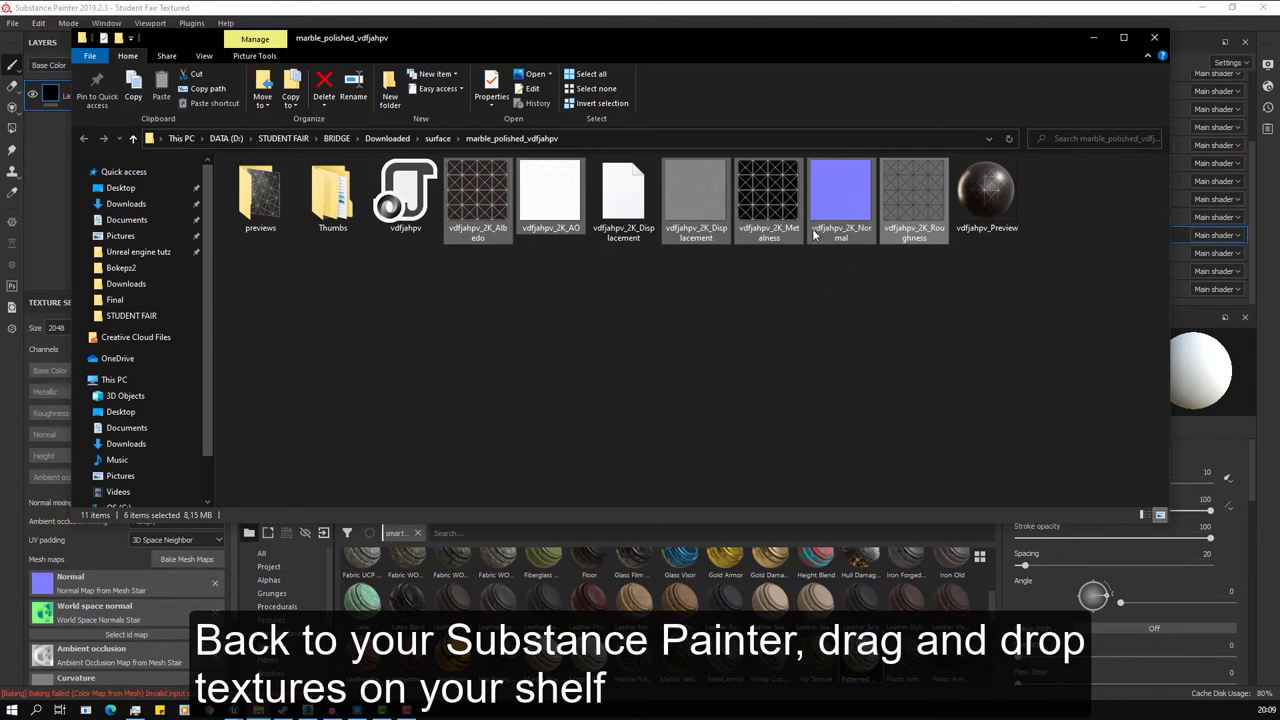
mouse_move(770, 190)
left_mouse_down()
mouse_move(796, 372)
mouse_move(693, 596)
left_mouse_up()
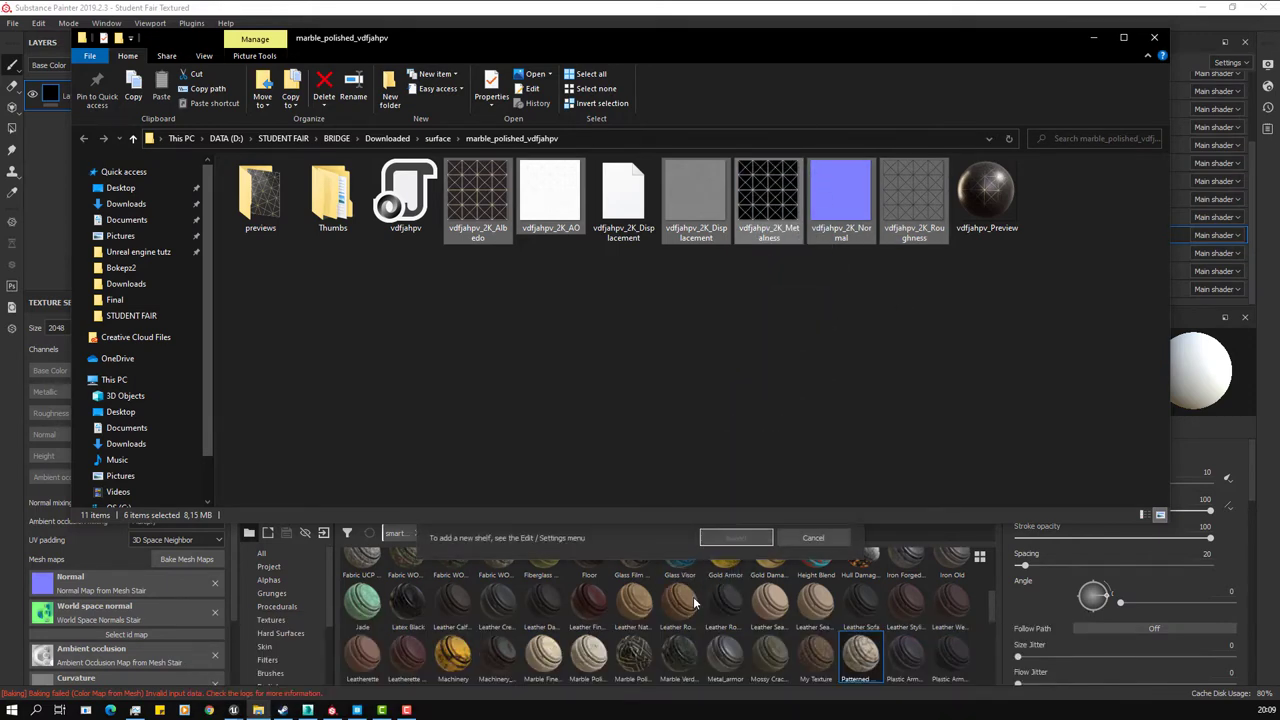
Step: Set the usage of all six marble maps to texture in the import dialog
left_click(1093, 40)
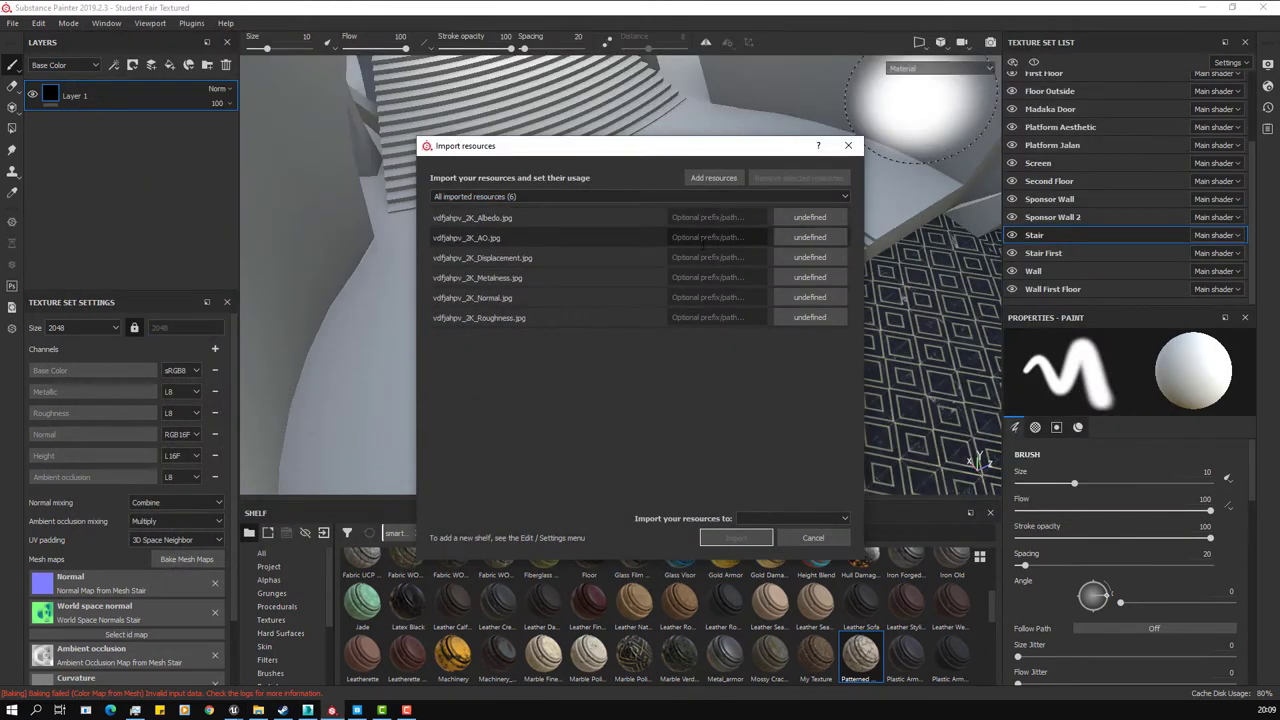
left_click(803, 219)
left_click(848, 262)
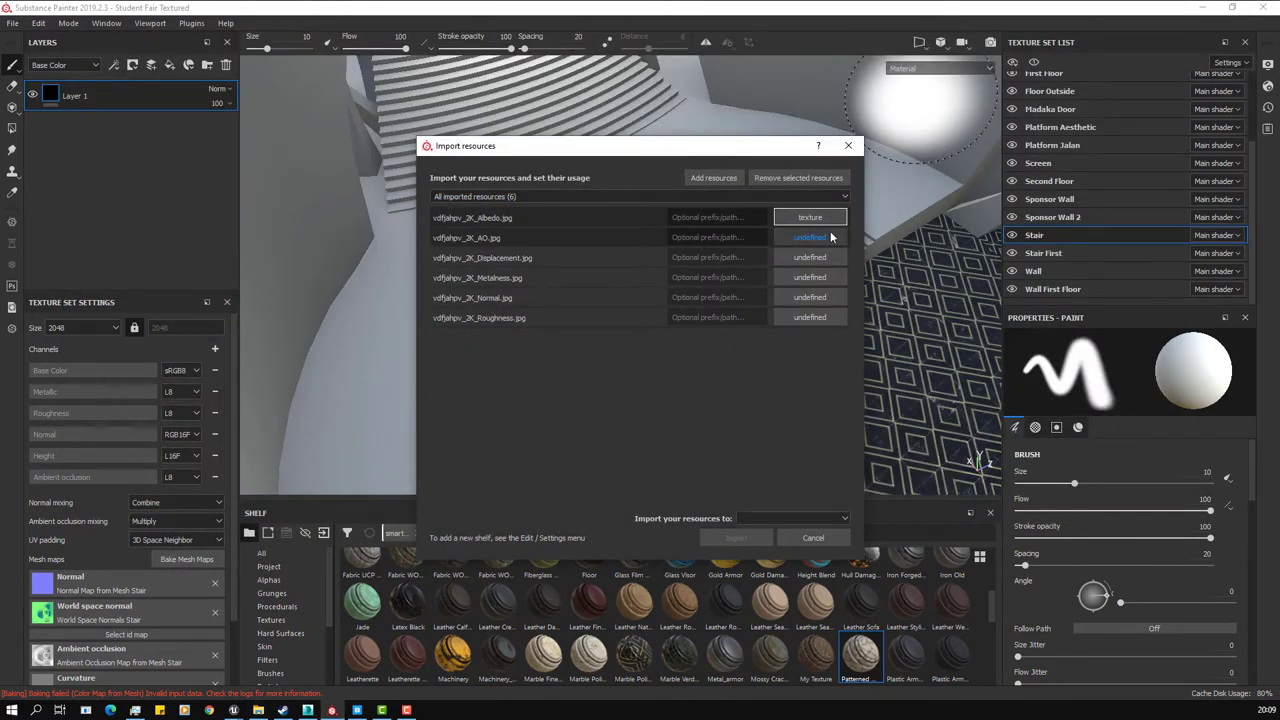
left_click(838, 238)
left_click(850, 281)
left_click(838, 258)
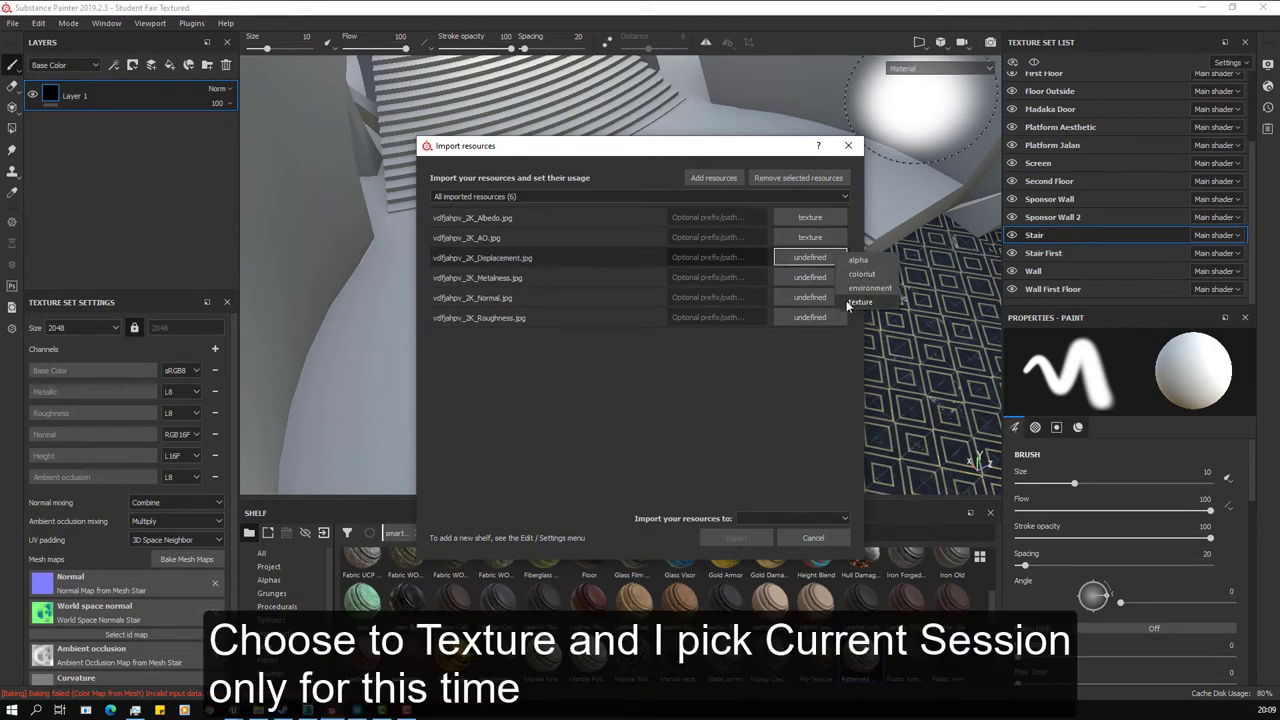
left_click(846, 300)
left_click(828, 279)
left_click(852, 321)
left_click(833, 300)
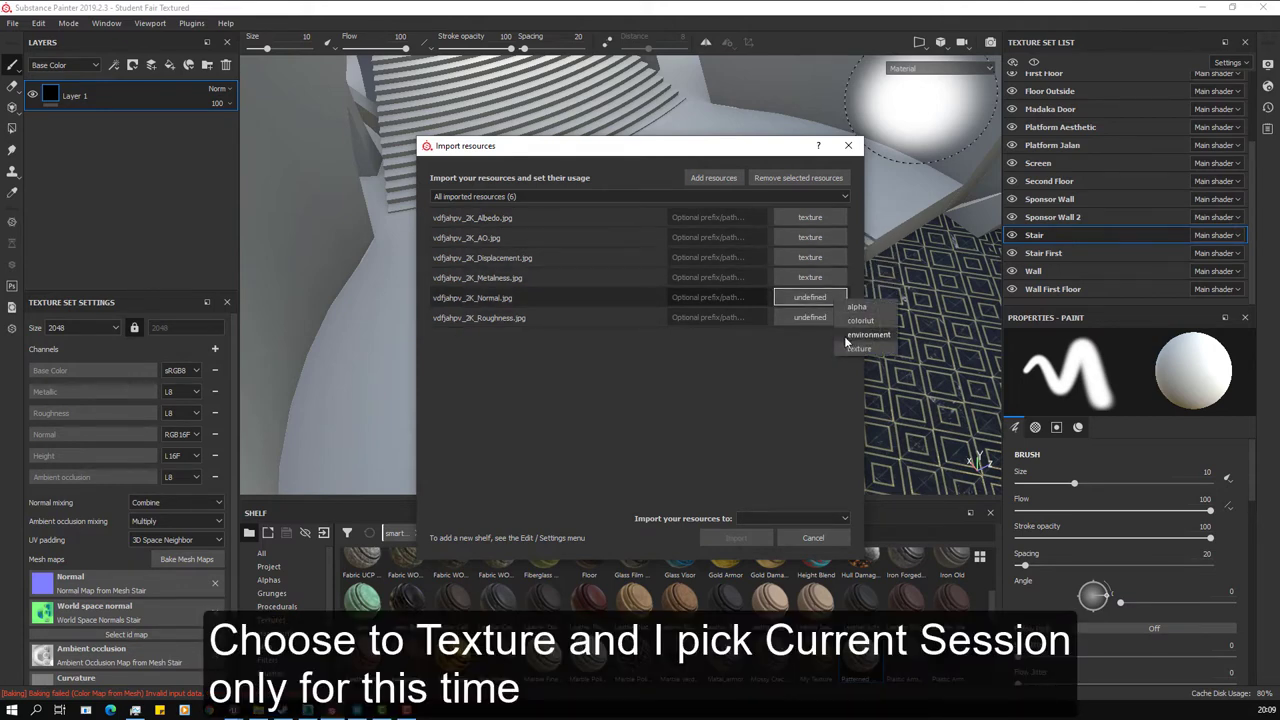
left_click(848, 346)
left_click(836, 319)
left_click(850, 368)
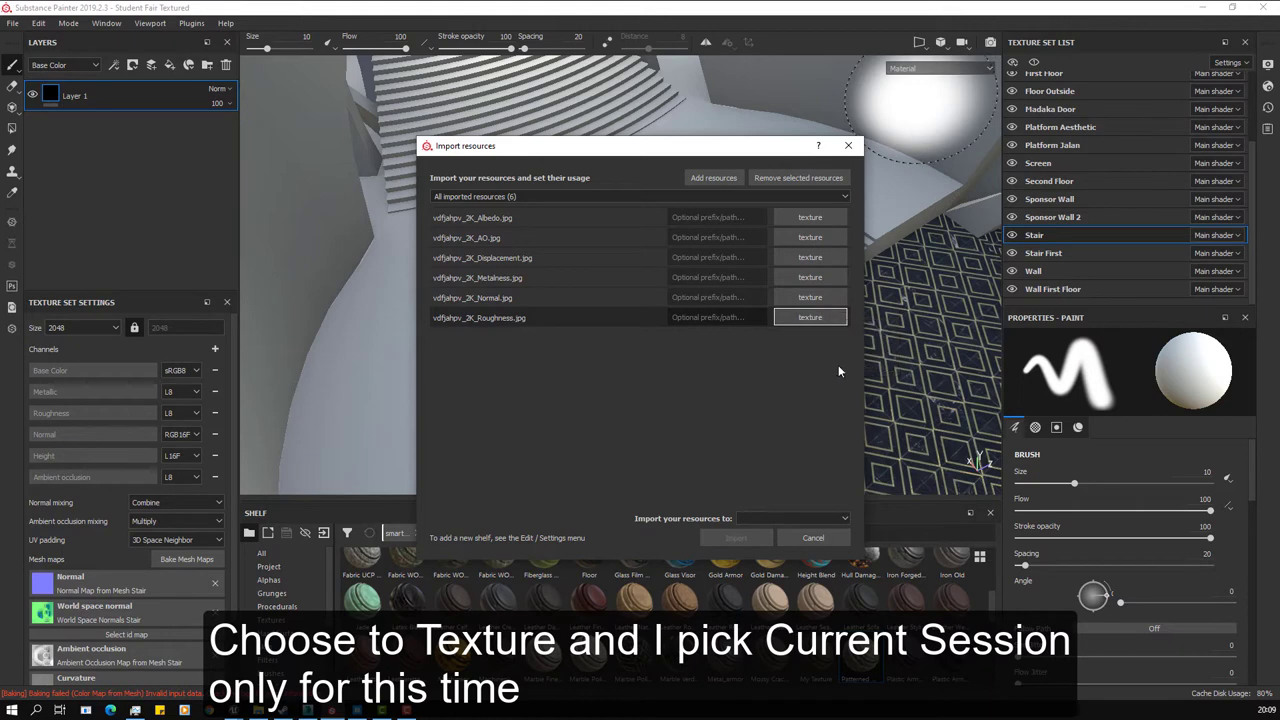
Step: Import the six maps into the current session only
left_click(758, 517)
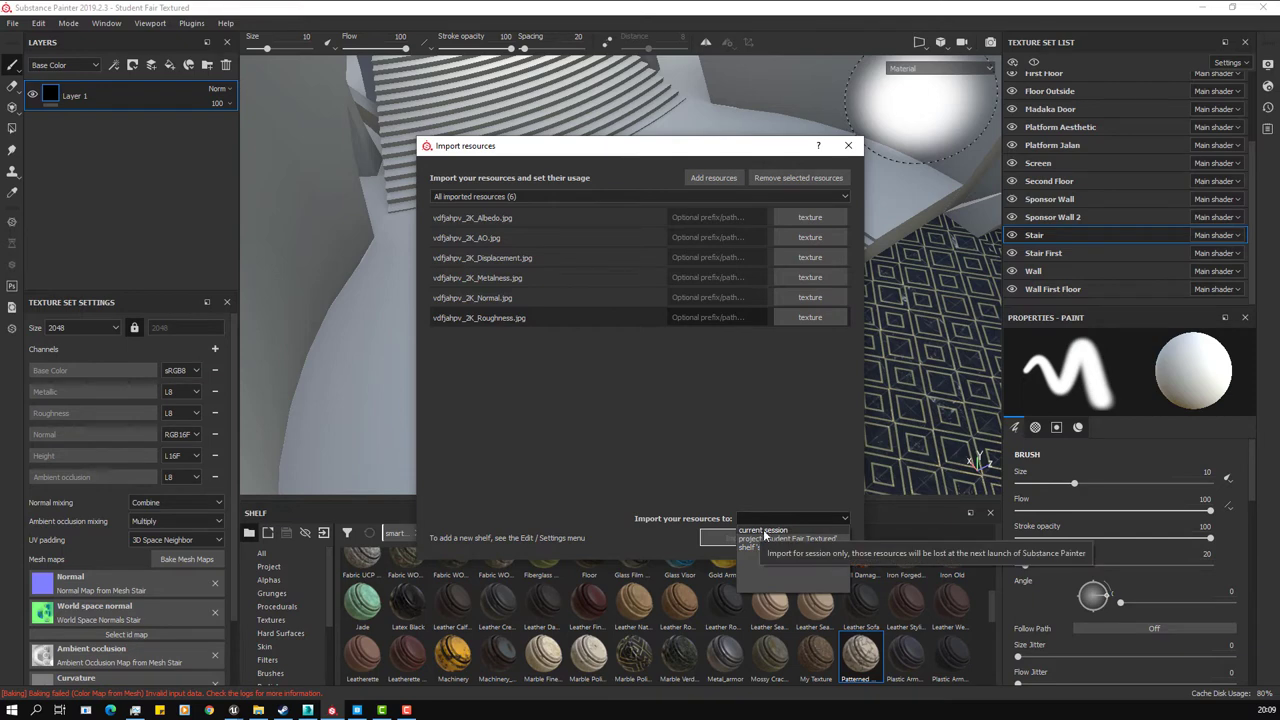
left_click(764, 532)
left_click(750, 538)
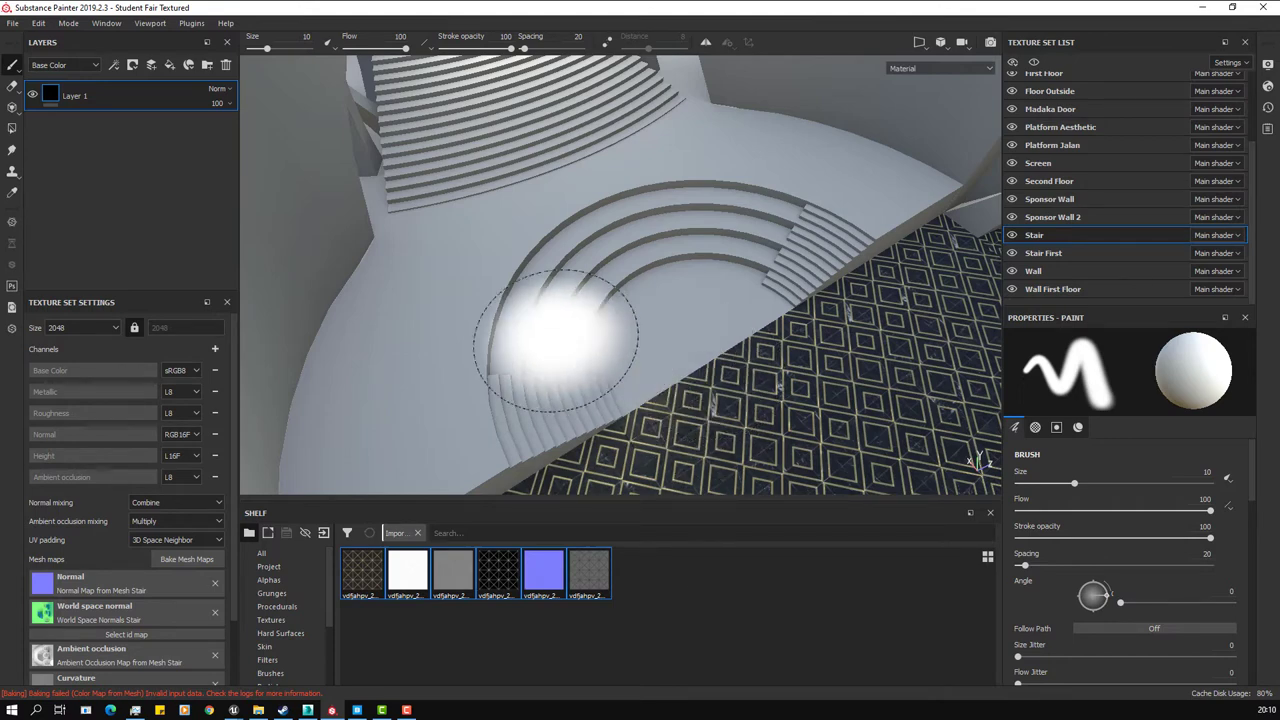
Step: Add a fill layer to the Stair and use the vdfjahpv Albedo map as Base Color
left_click(168, 66)
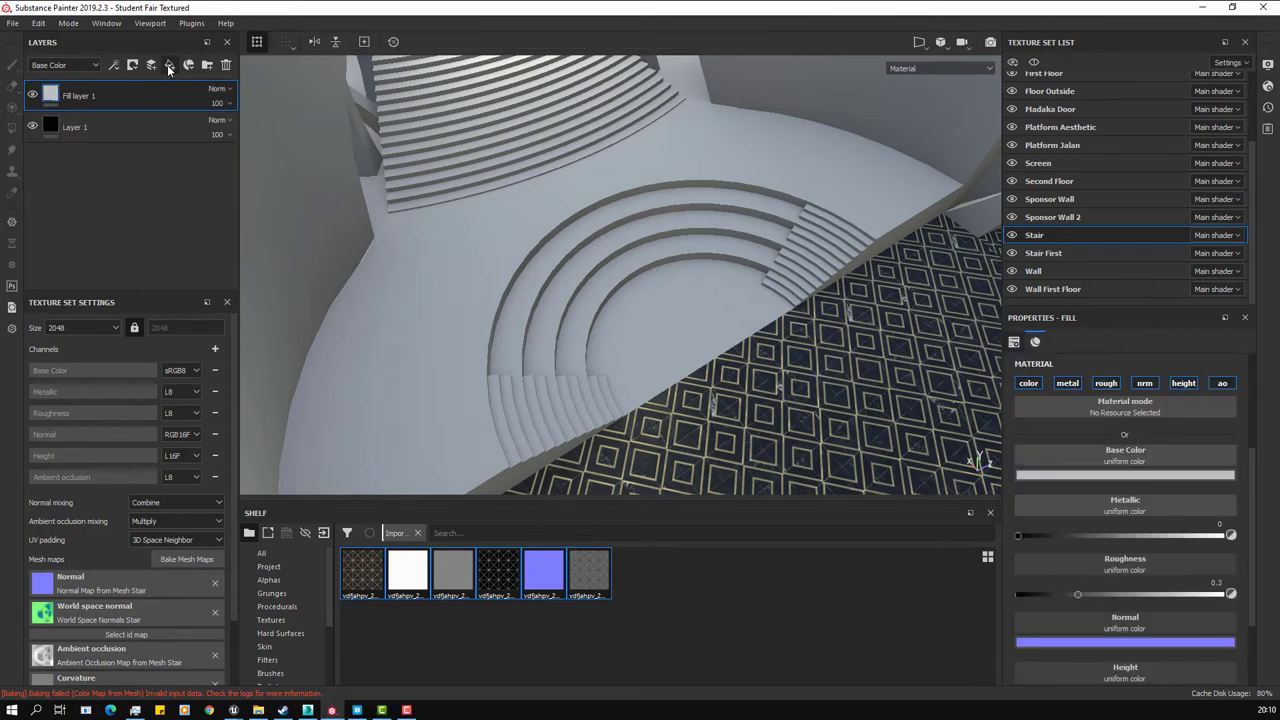
left_click(366, 577)
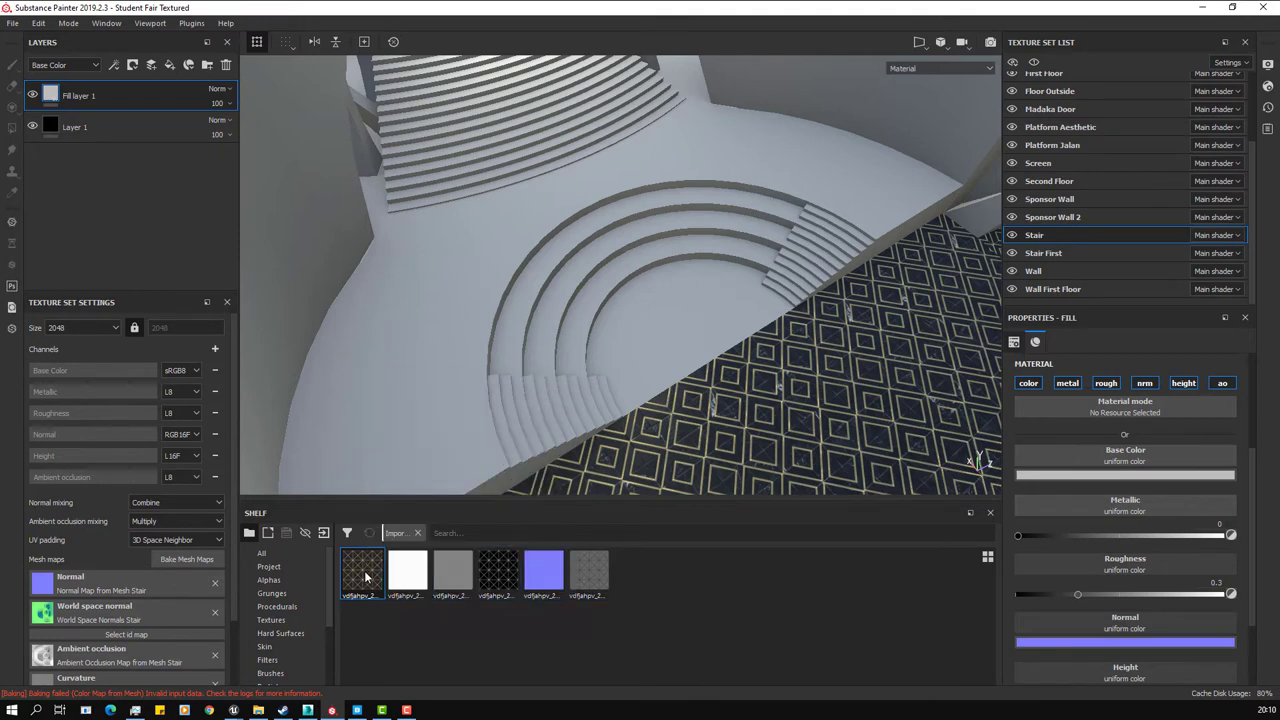
left_click_drag(364, 572, 1077, 472)
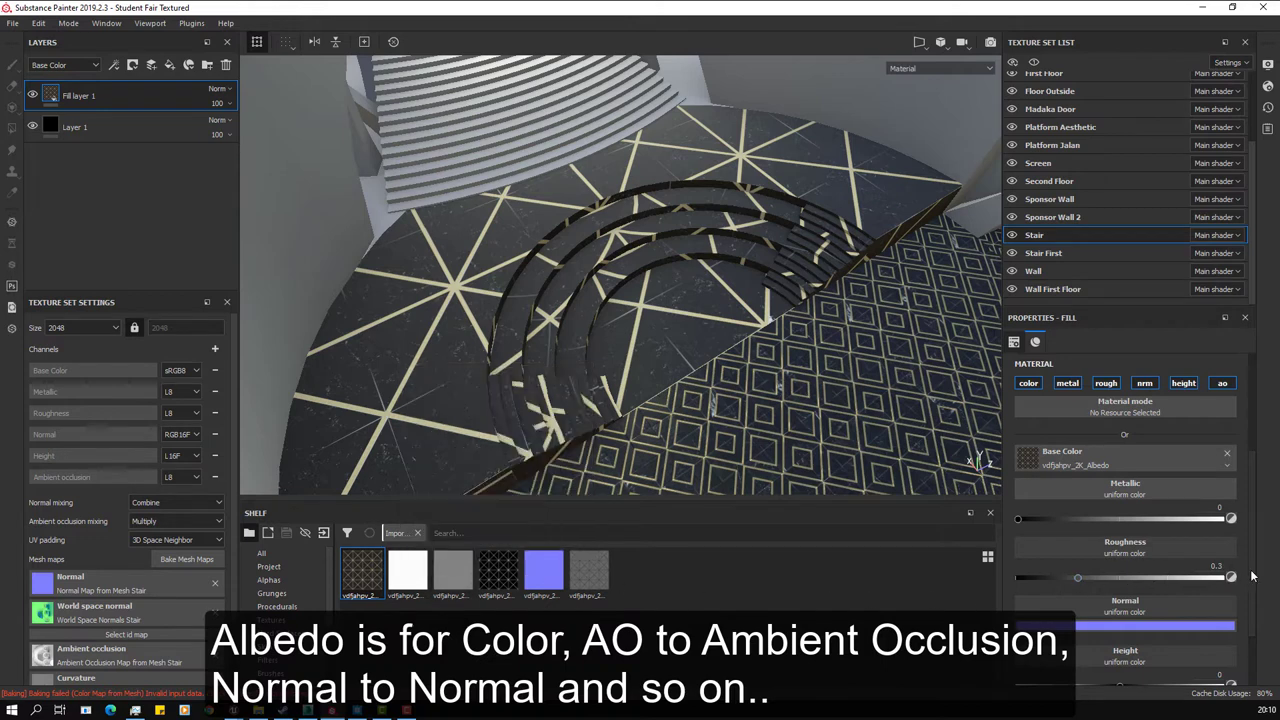
scroll(1252, 590, "down", 2)
scroll(1252, 598, "down", 1)
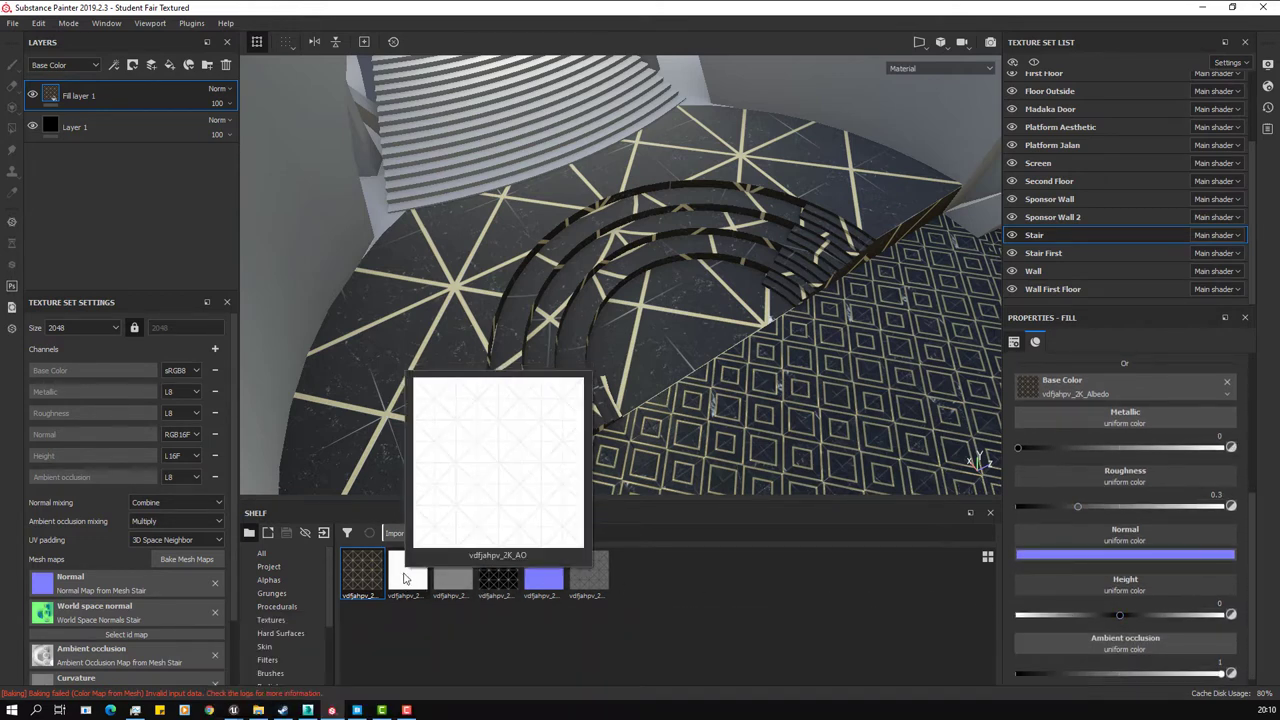
Step: Assign the AO, Metalness, Normal and Roughness maps to their matching fill channels
mouse_move(404, 578)
left_mouse_down()
mouse_move(1015, 677)
mouse_move(1070, 648)
left_mouse_up()
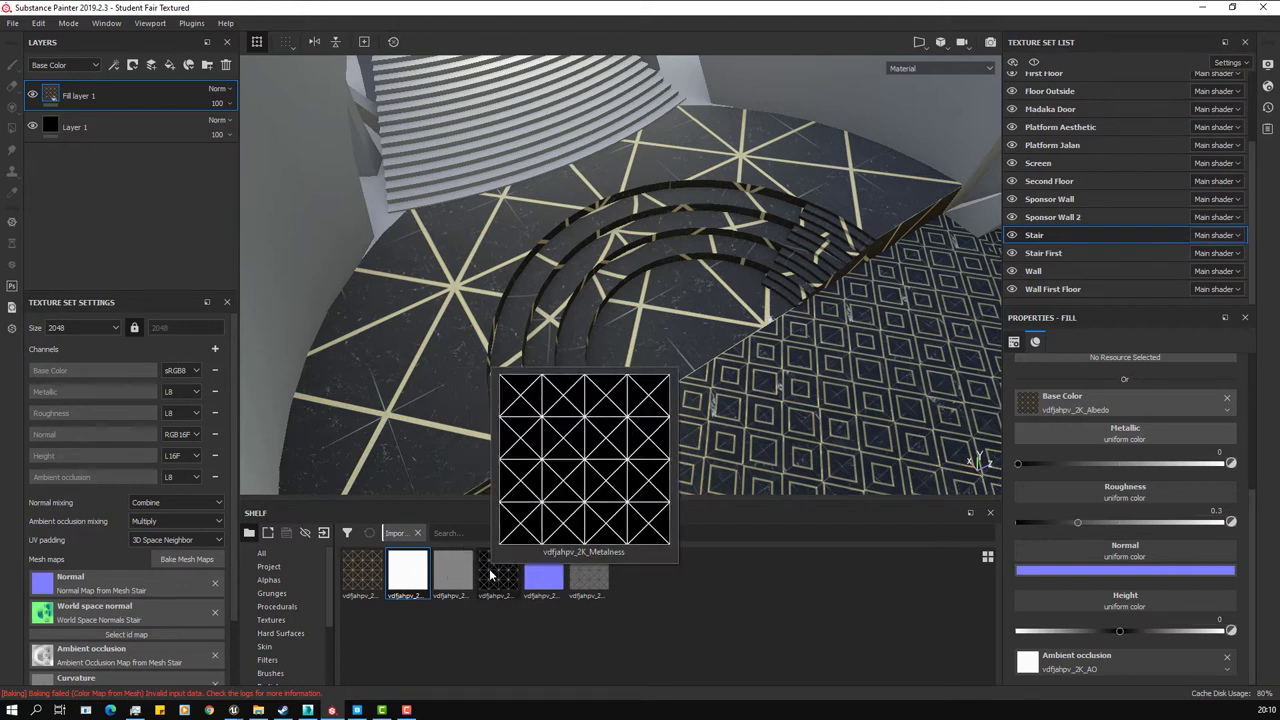
left_click_drag(490, 573, 1109, 436)
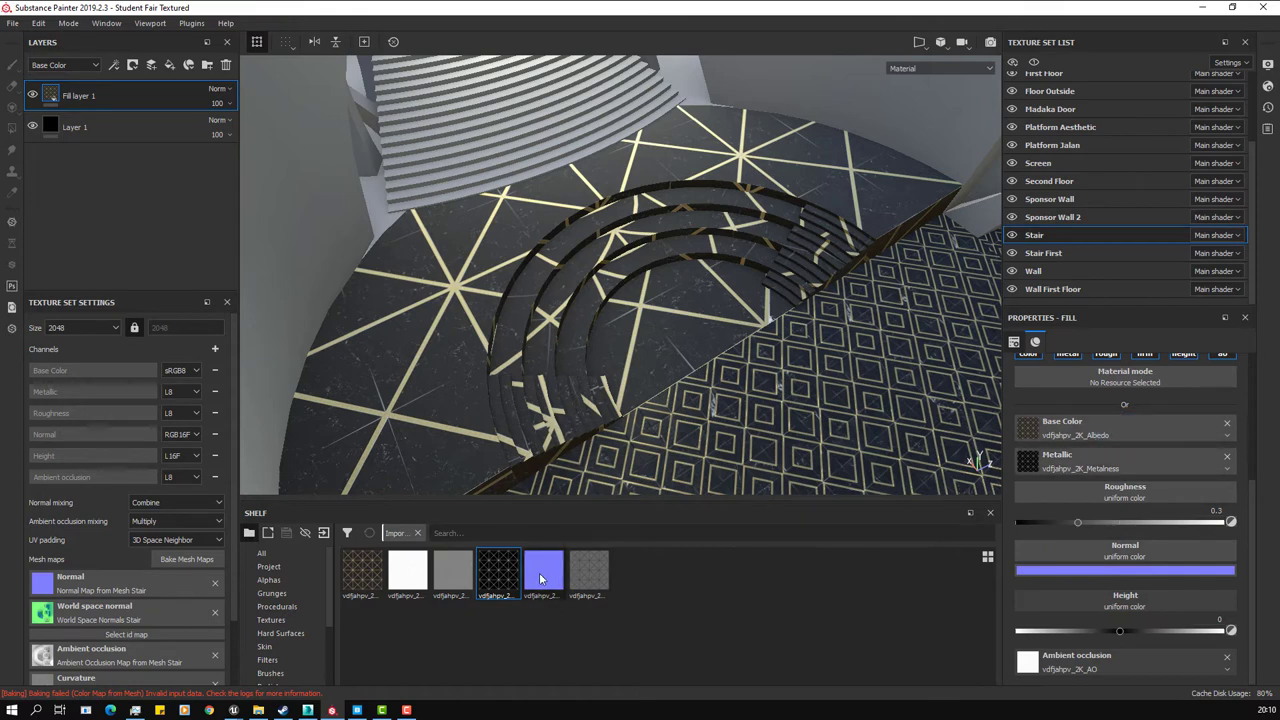
mouse_move(543, 573)
left_click_drag(540, 578, 1066, 552)
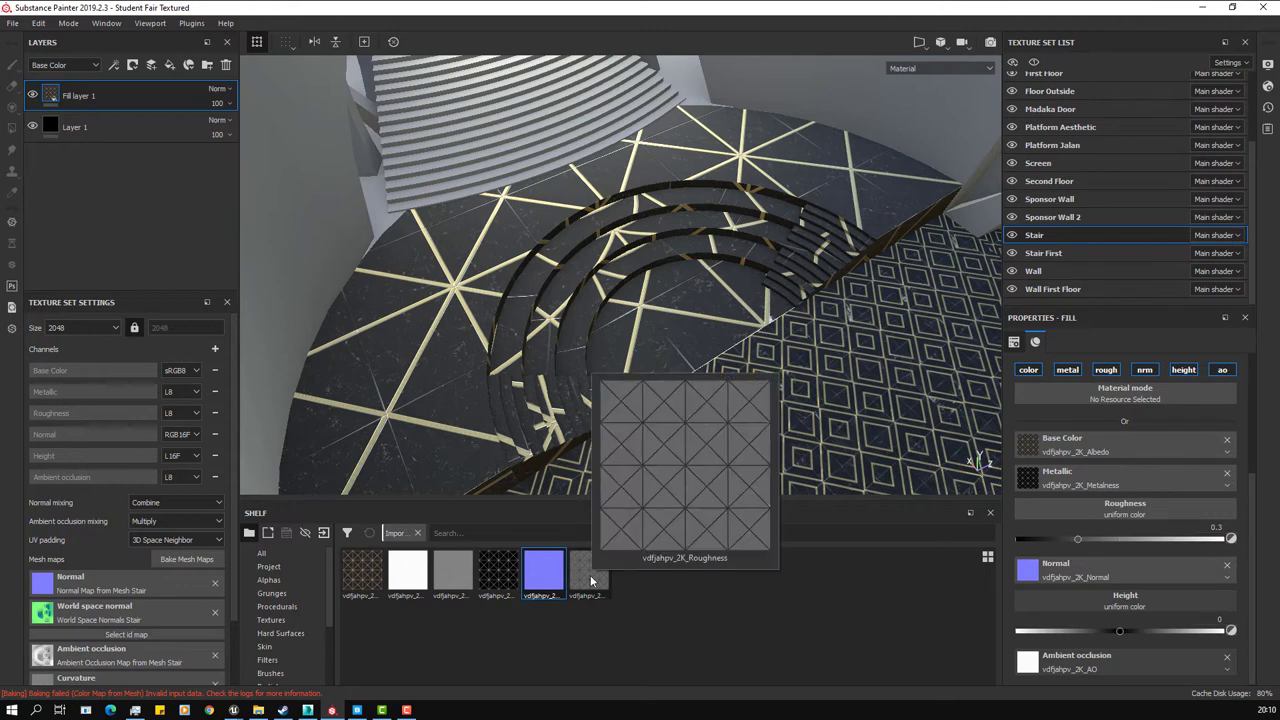
mouse_move(590, 580)
left_mouse_down()
mouse_move(633, 607)
mouse_move(1092, 517)
left_mouse_up()
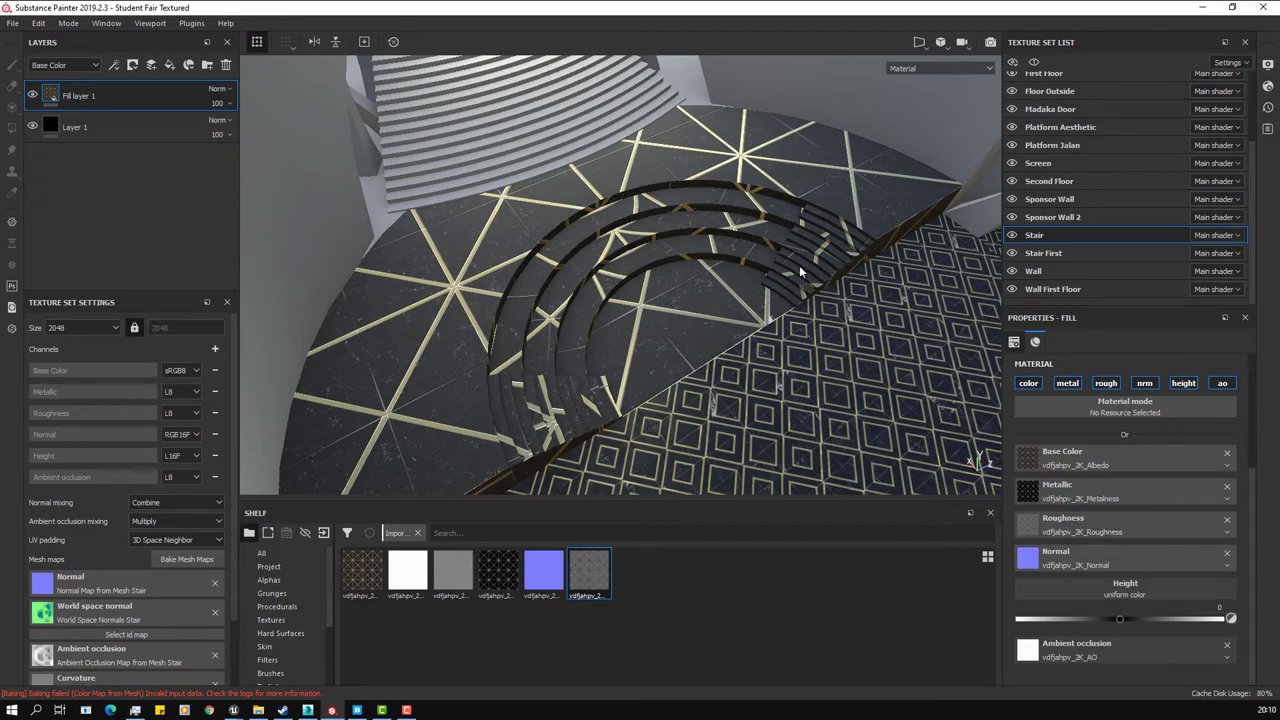
mouse_move(456, 262)
left_mouse_down("alt")
mouse_move(534, 263)
mouse_move(768, 443)
mouse_move(763, 398)
left_mouse_up("alt")
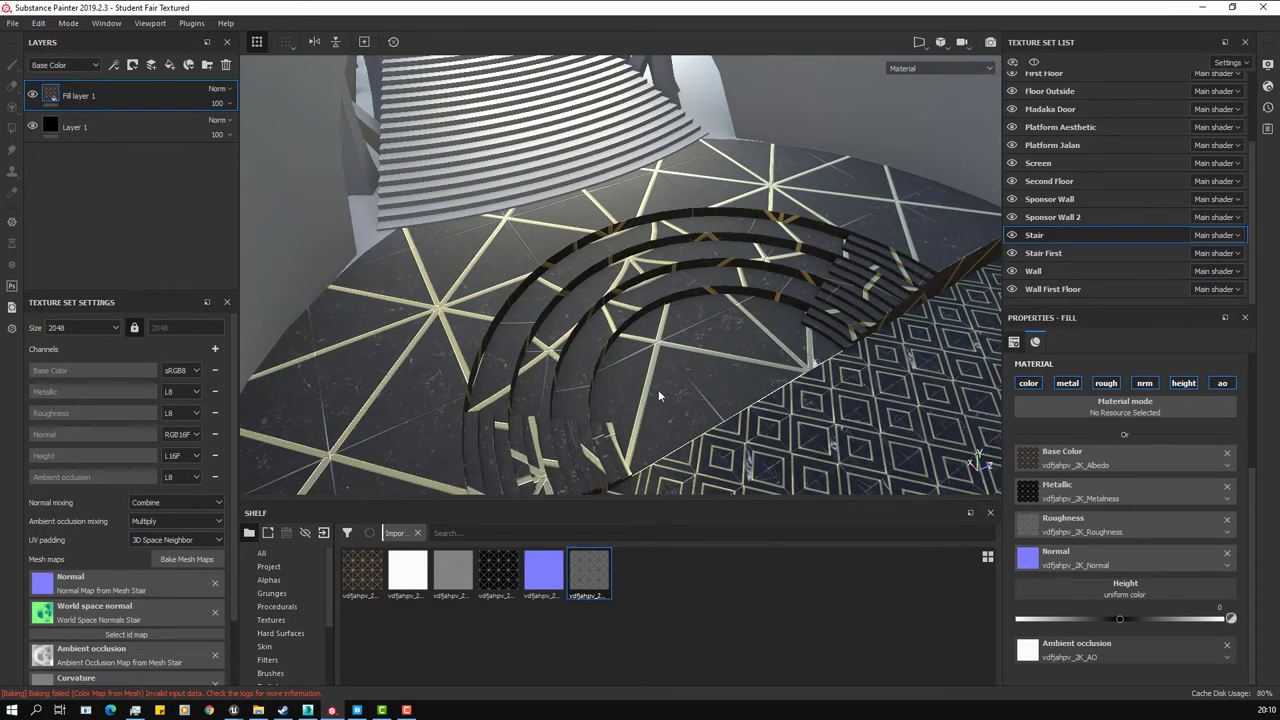
Step: Group Fill layer 1 inside a new layer folder named Marble Tile
left_click(205, 67)
type("Marble Tile")
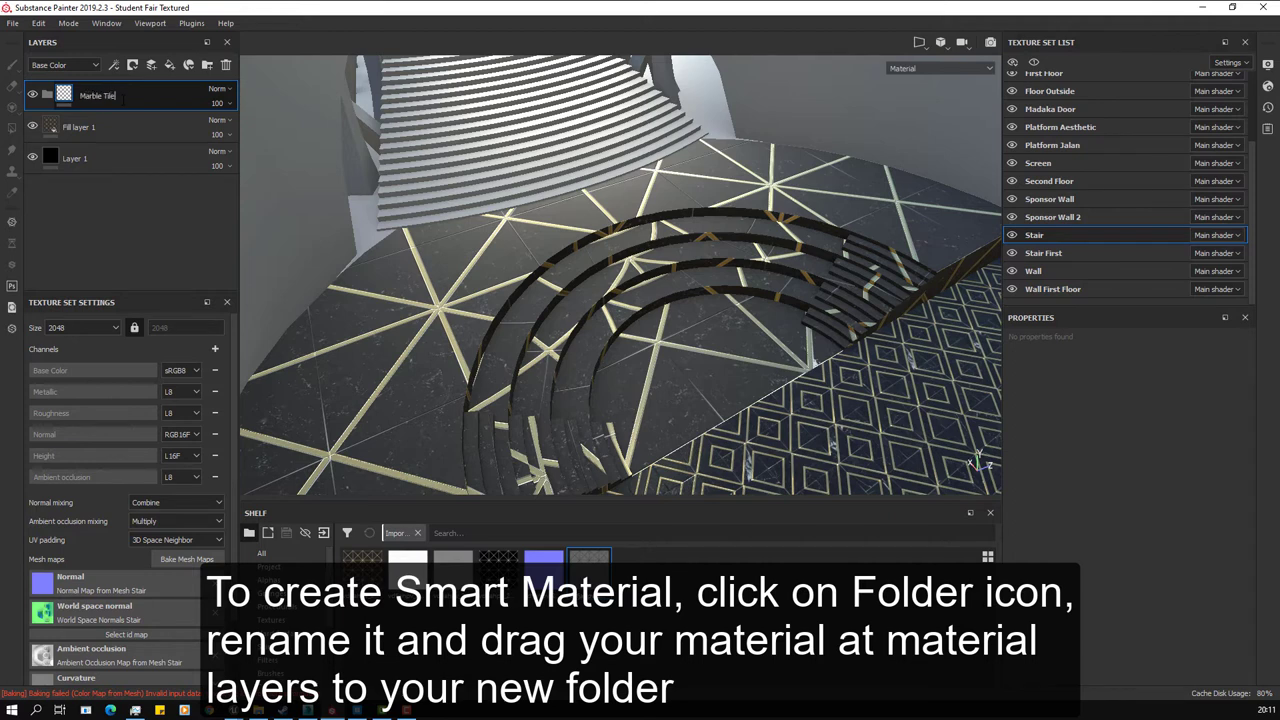
key("Return")
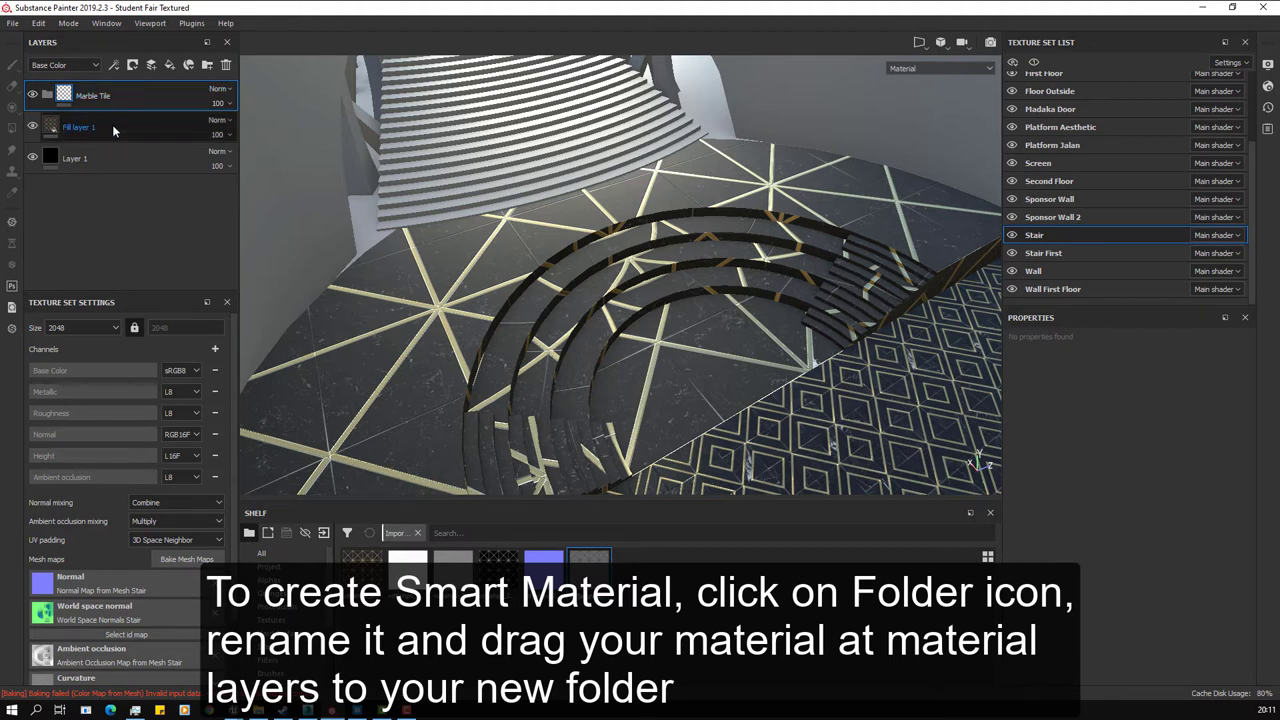
mouse_move(110, 127)
left_mouse_down()
mouse_move(130, 108)
mouse_move(126, 92)
left_mouse_up()
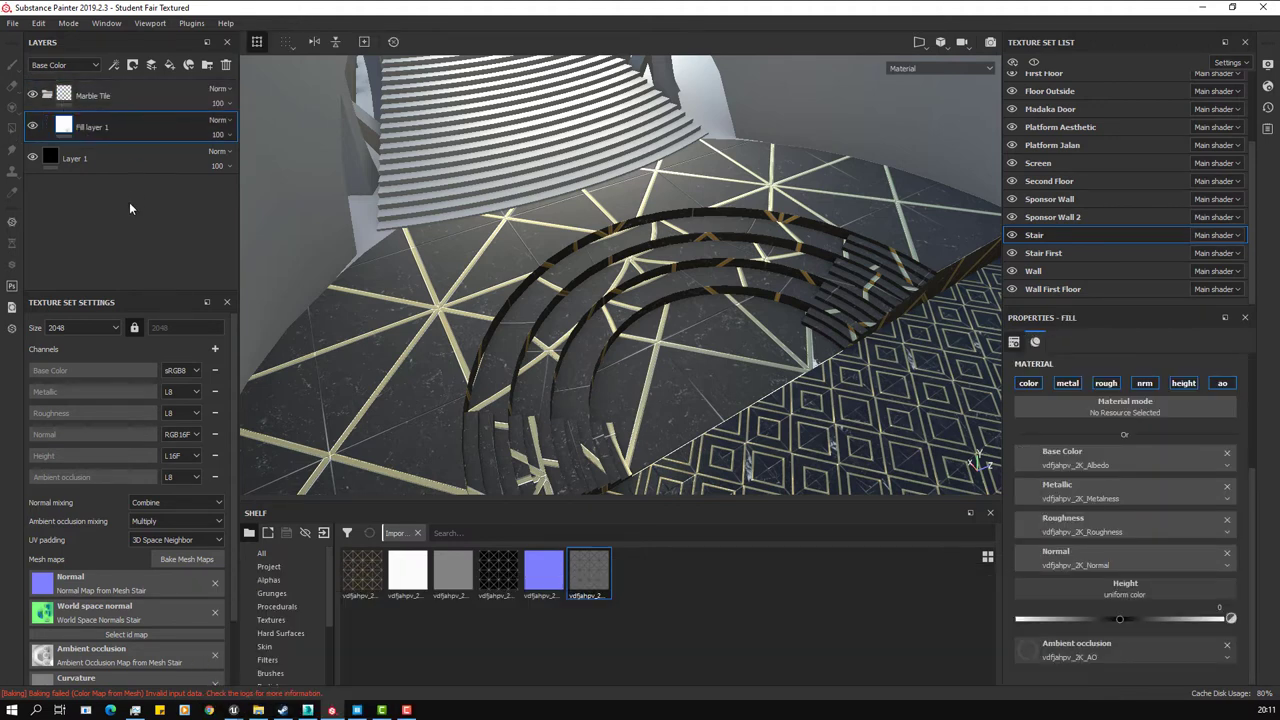
left_click(92, 100)
Step: Save Marble Tile as a smart material, delete the folder, and reapply it to the stairs
right_click(92, 98)
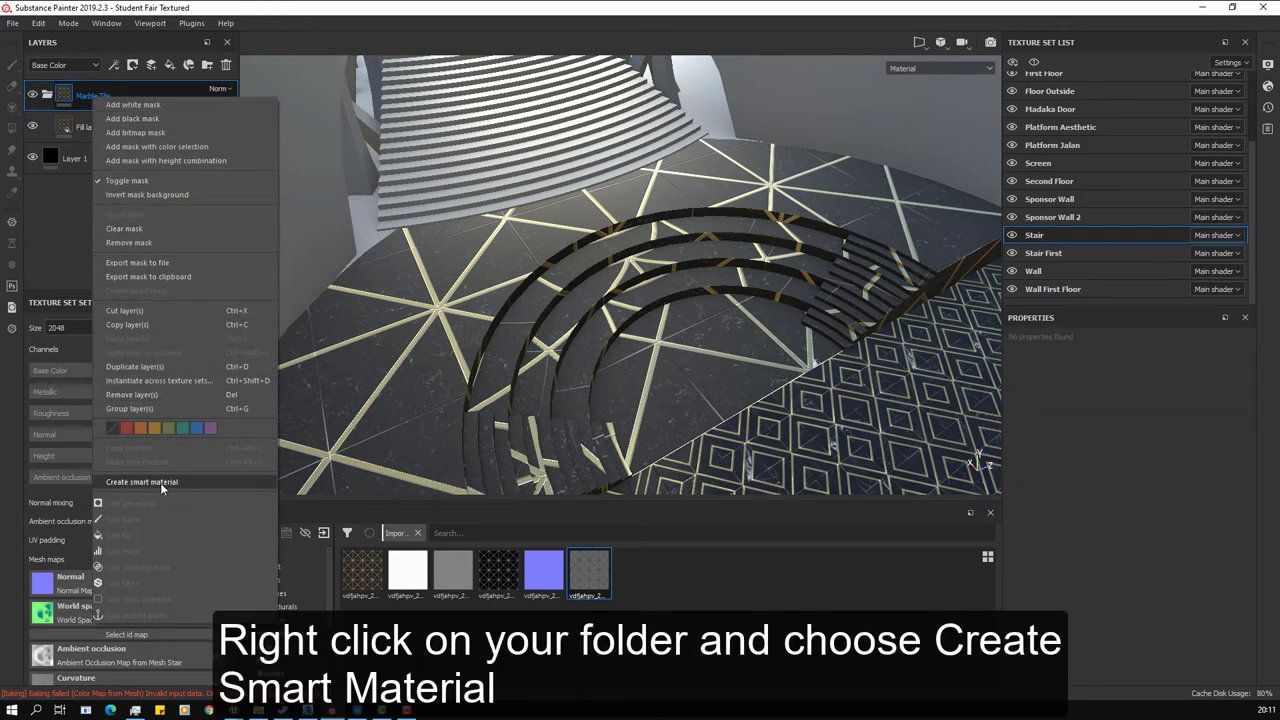
left_click(187, 483)
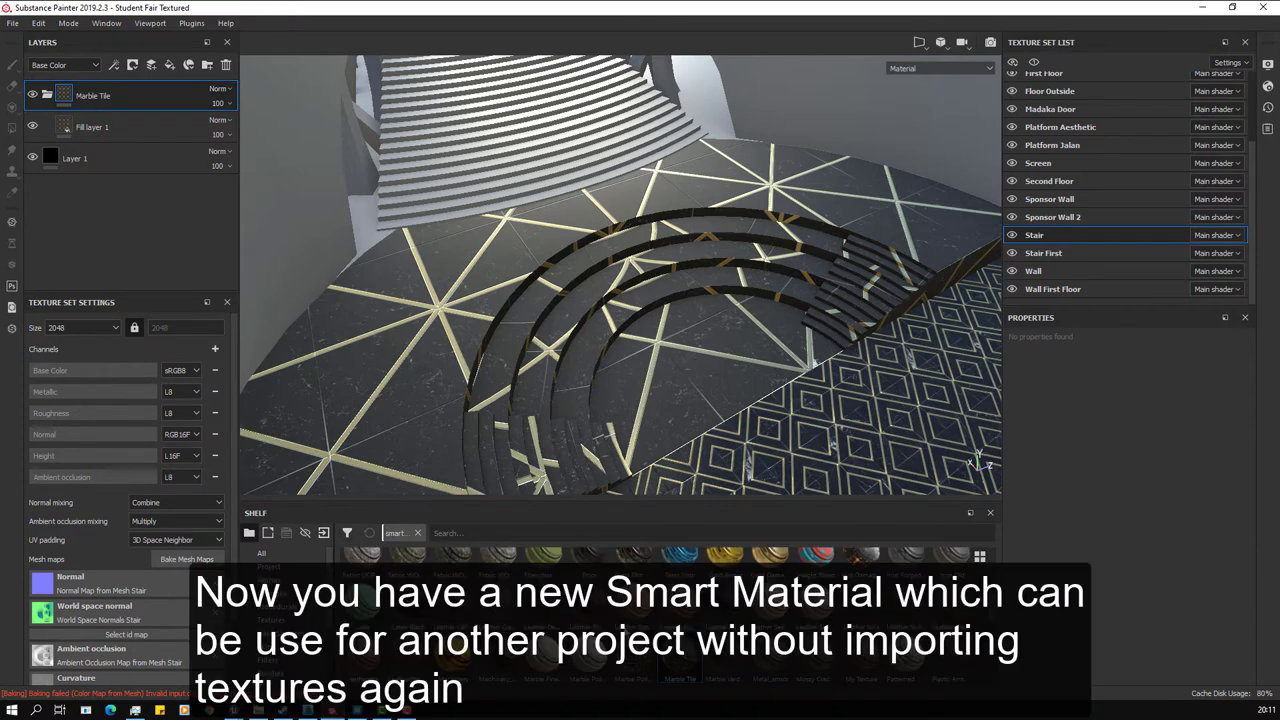
key("Delete")
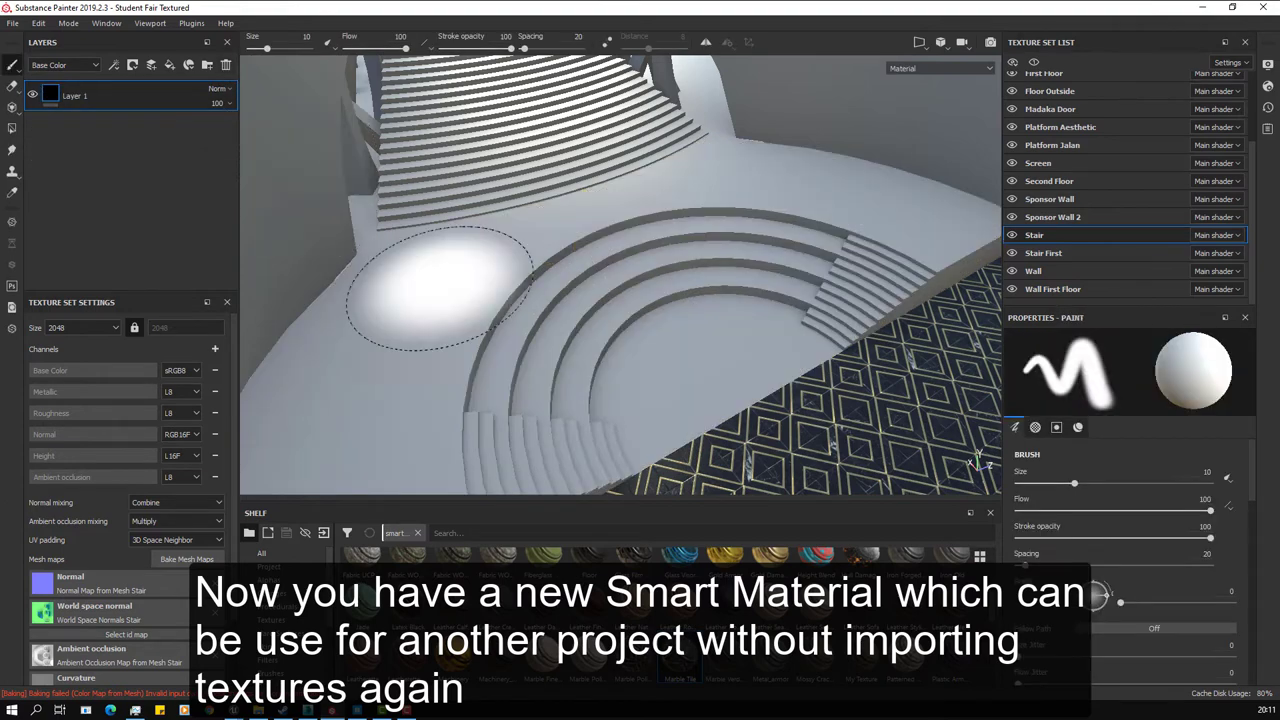
mouse_move(680, 660)
left_mouse_down()
mouse_move(465, 262)
mouse_move(690, 377)
left_mouse_up()
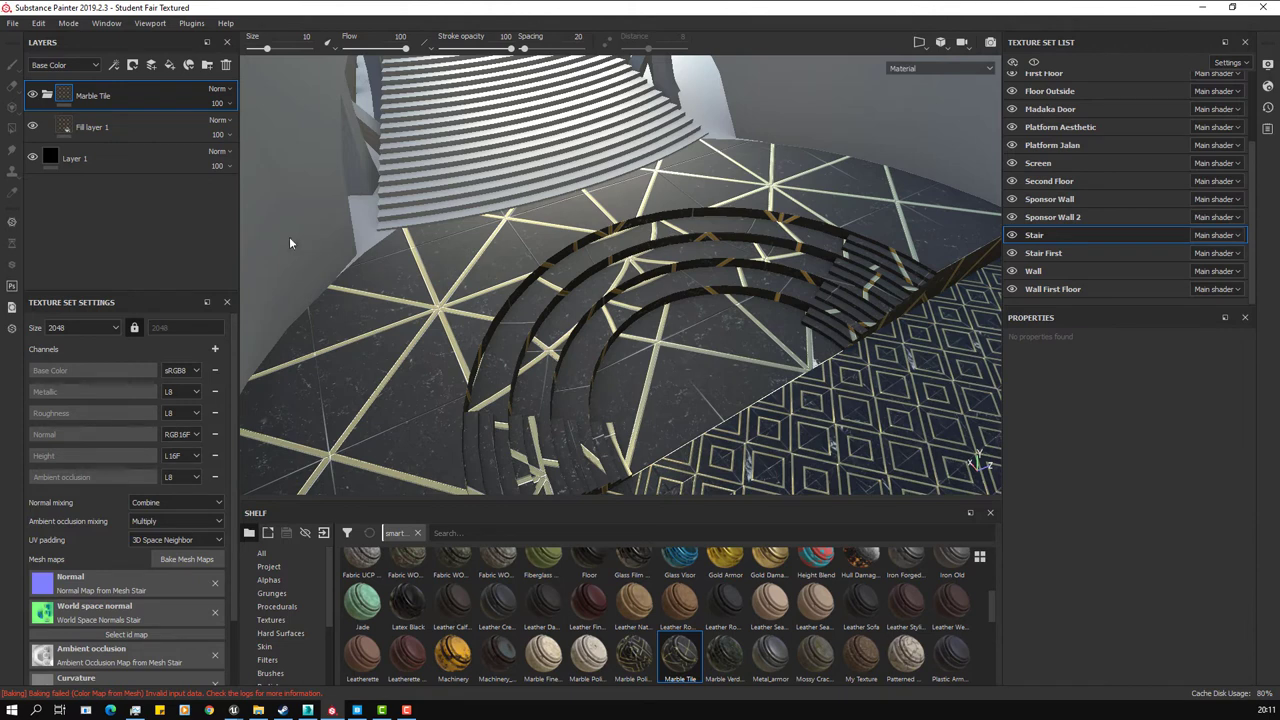
Step: Set the marble fill layer's UV scale to 5 and collapse the Marble Tile folder
left_click(136, 127)
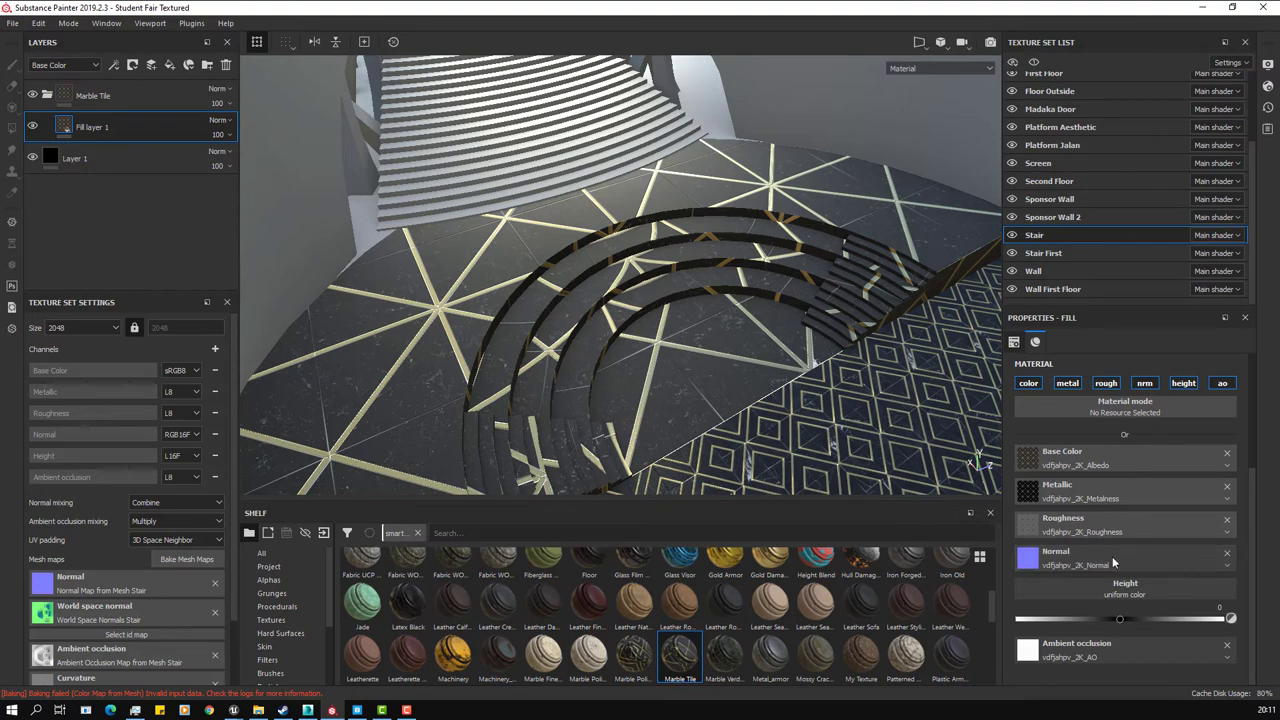
scroll(1253, 568, "up", 3)
scroll(1253, 568, "up", 2)
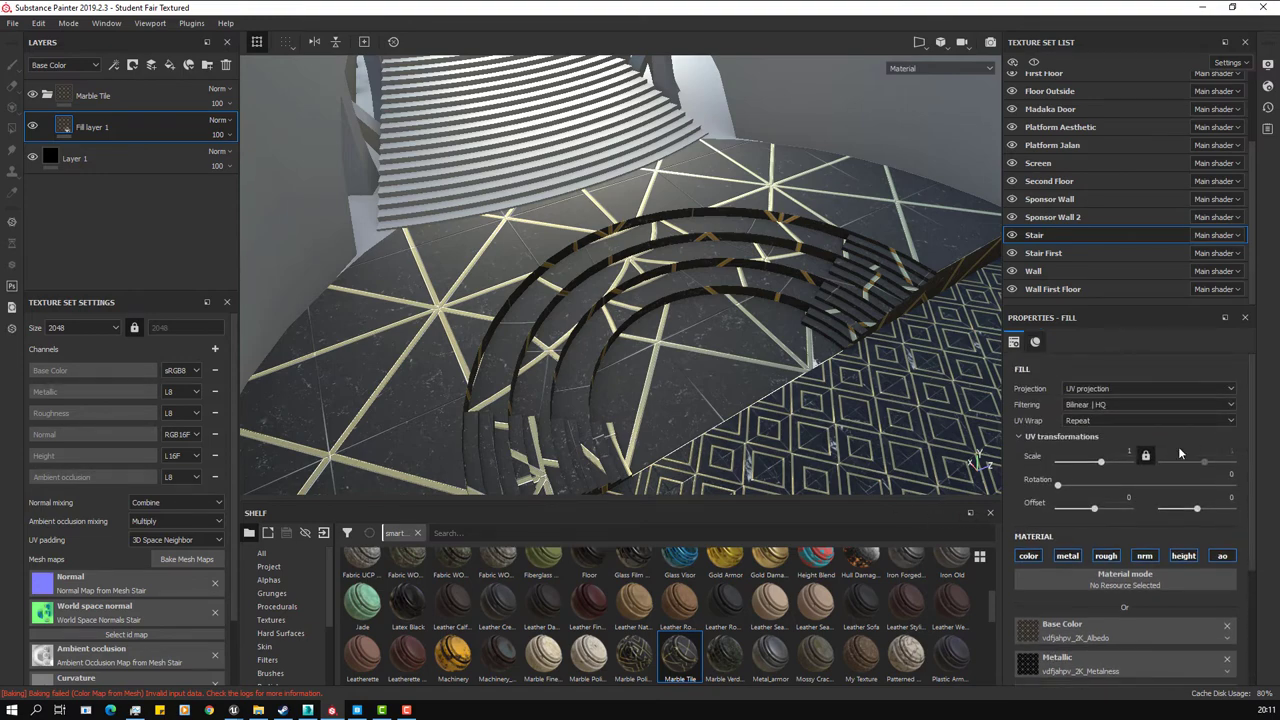
left_click_drag(1126, 461, 1106, 461)
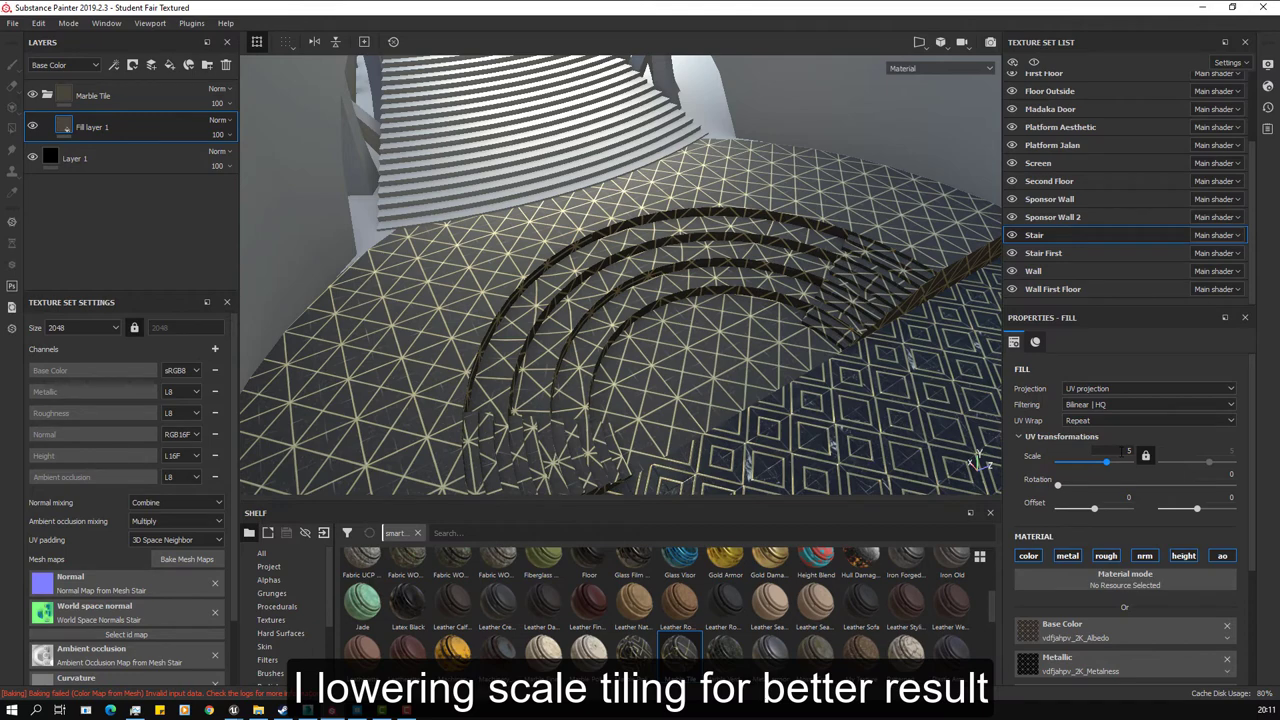
left_click_drag(640, 241, 649, 243, "alt")
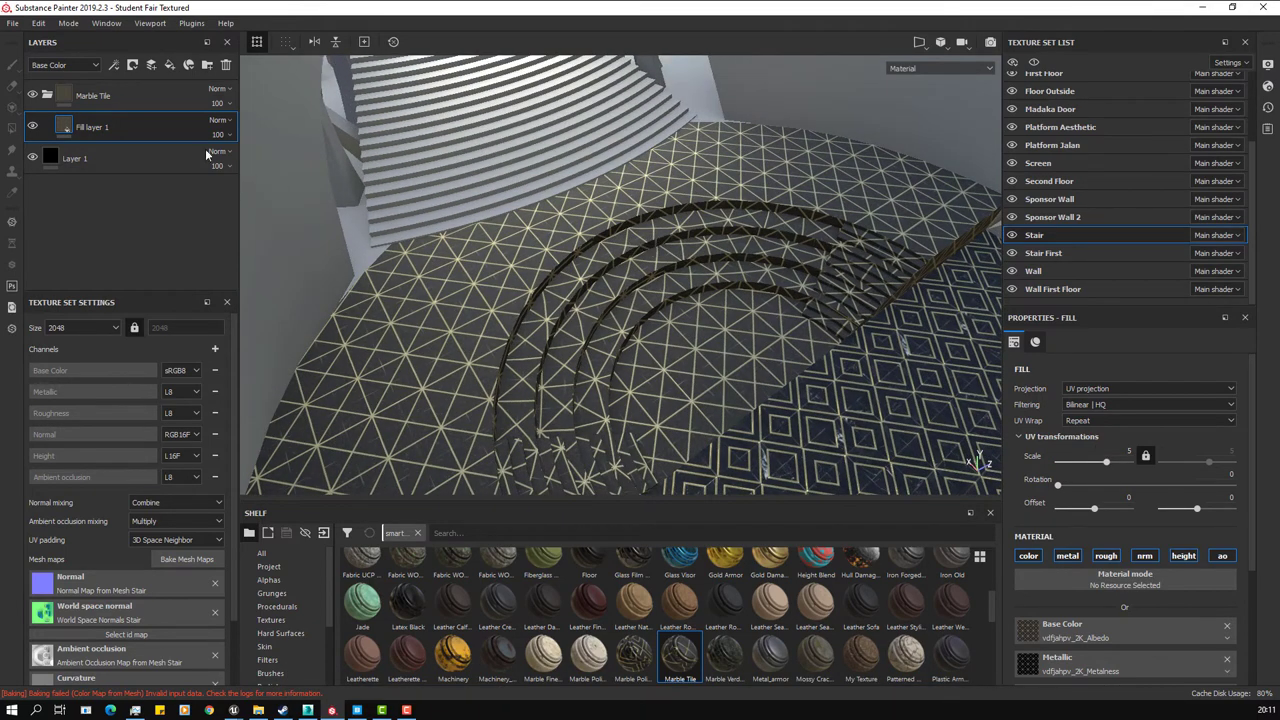
left_click(47, 94)
Step: Put a black mask on the Marble Tile folder so the stairs show plain grey
left_click(112, 95)
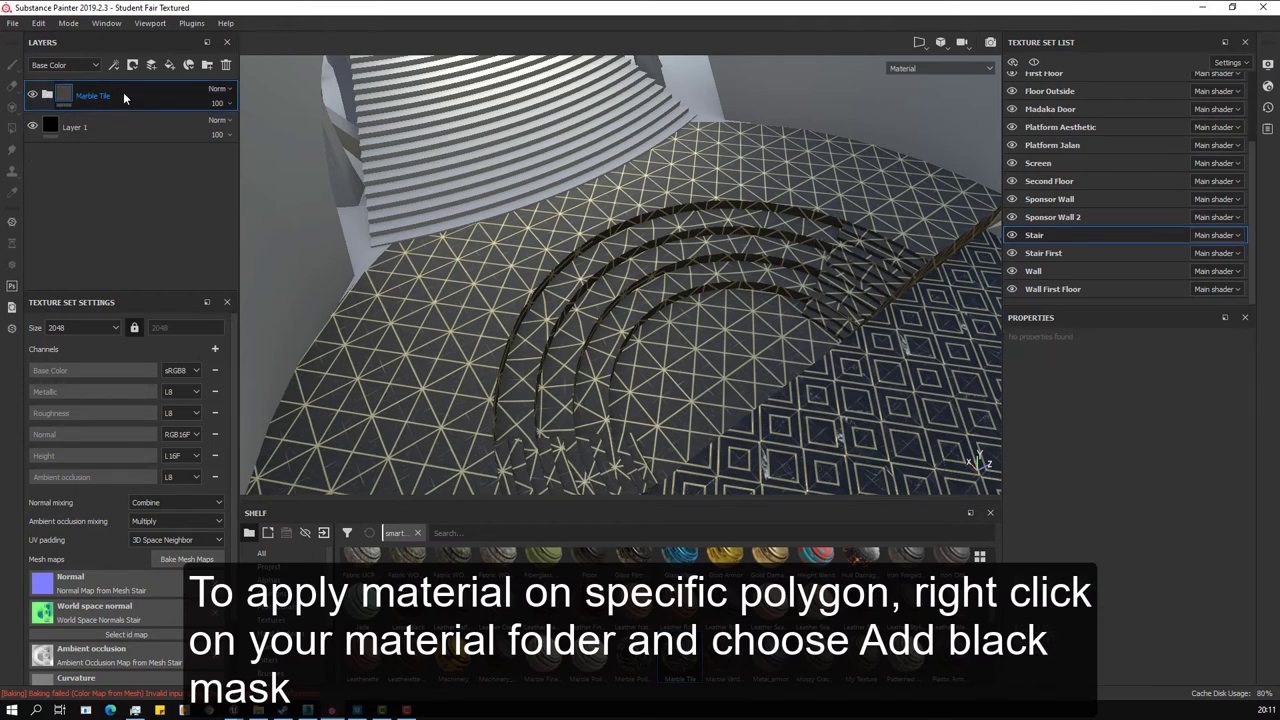
right_click(124, 96)
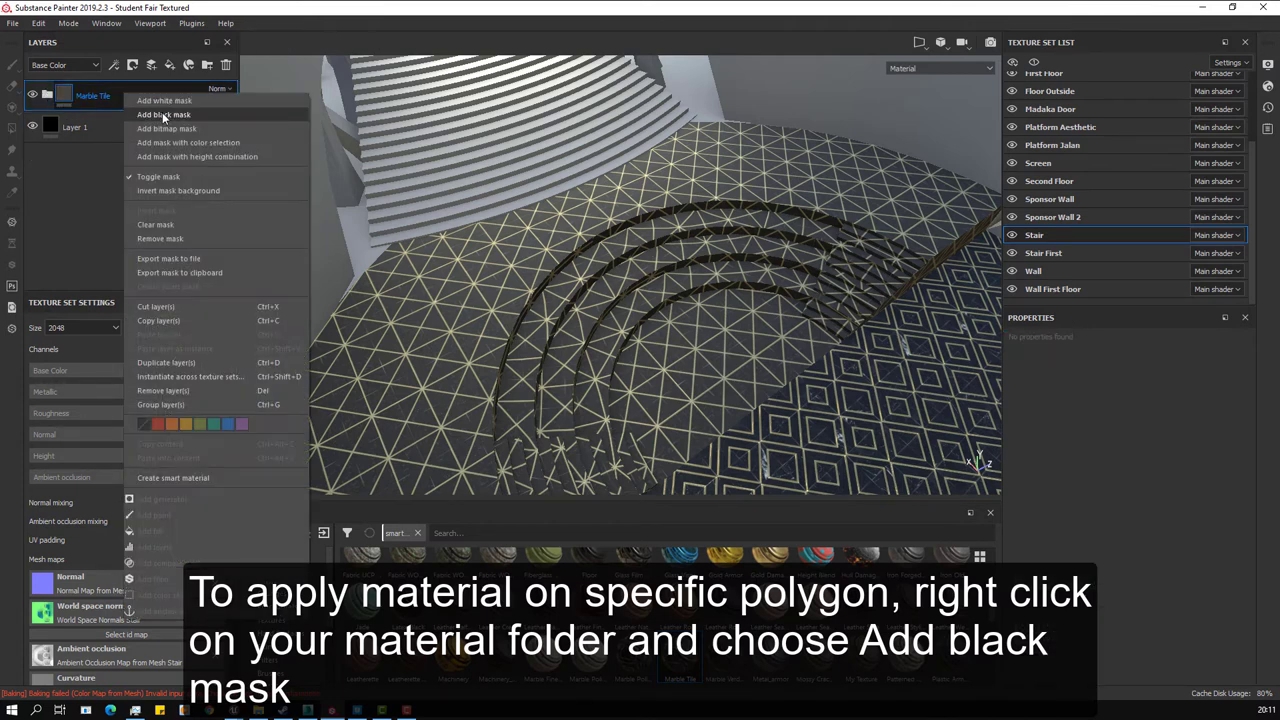
left_click(160, 114)
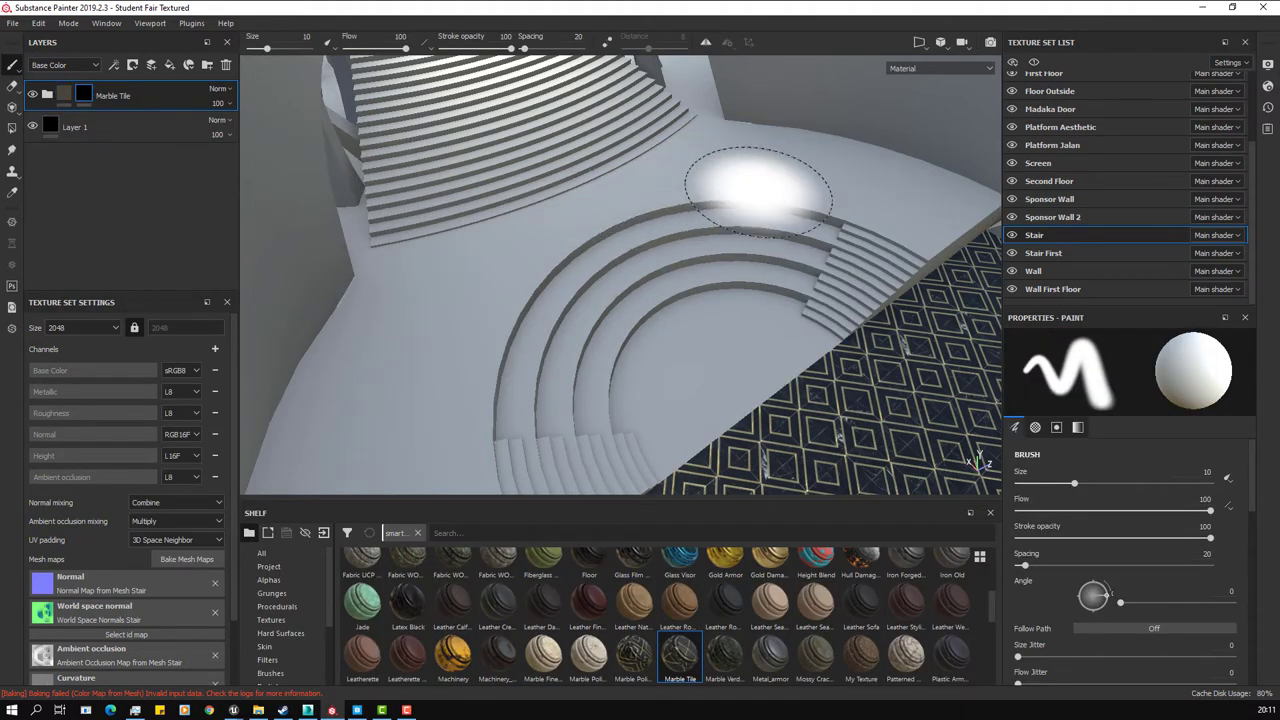
Step: Switch the viewport to the 3D/2D layout, zoom into the stair UVs, and orbit the stairs
left_click(921, 46)
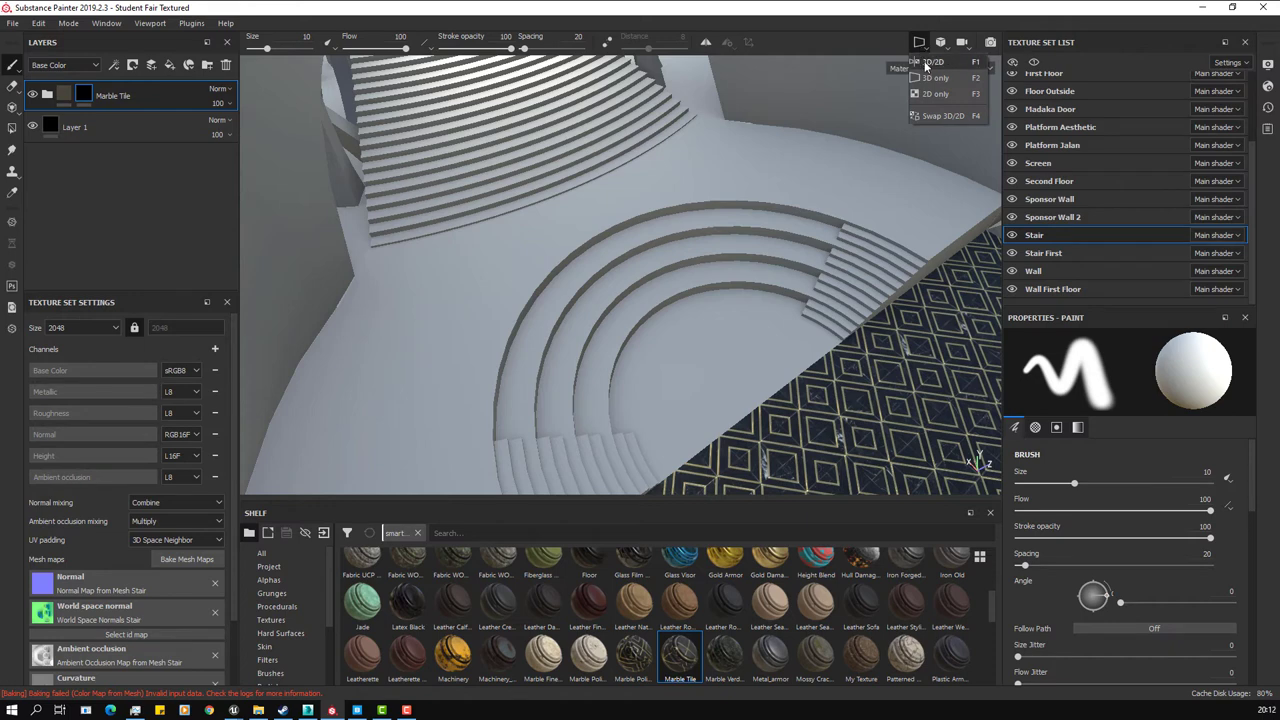
left_click(930, 62)
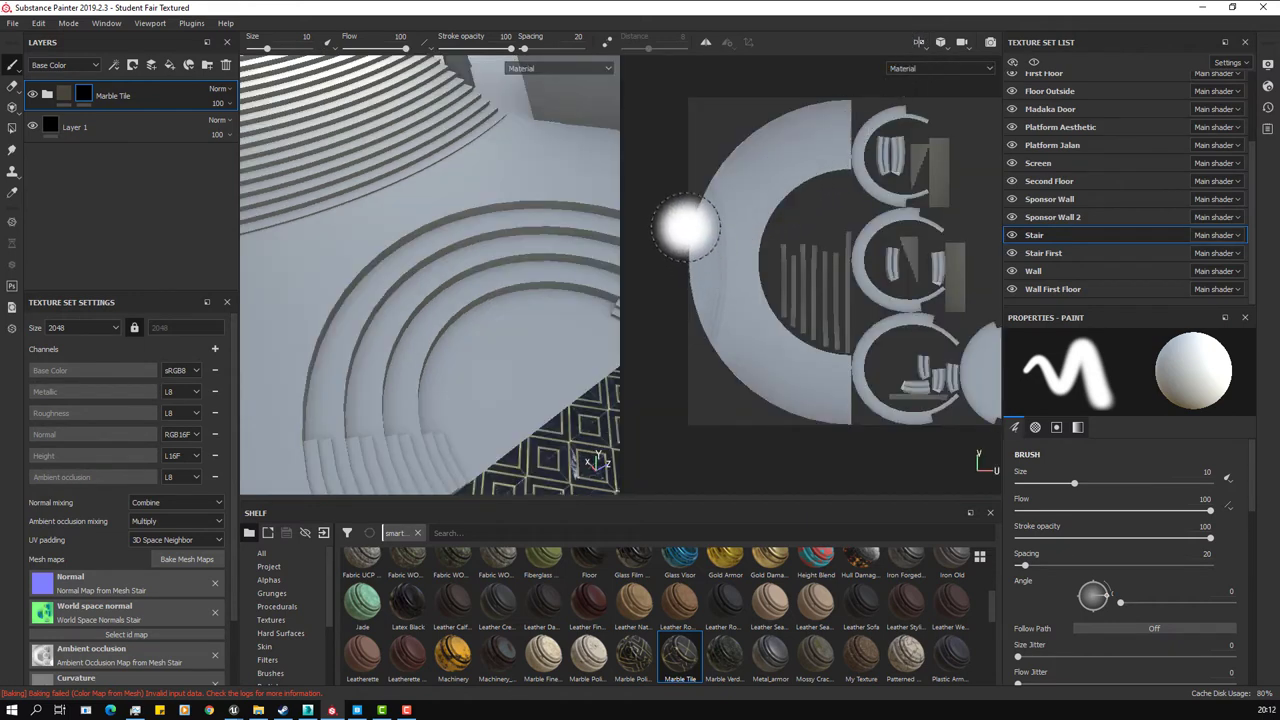
scroll(686, 228, "up", 1)
scroll(682, 214, "up", 1)
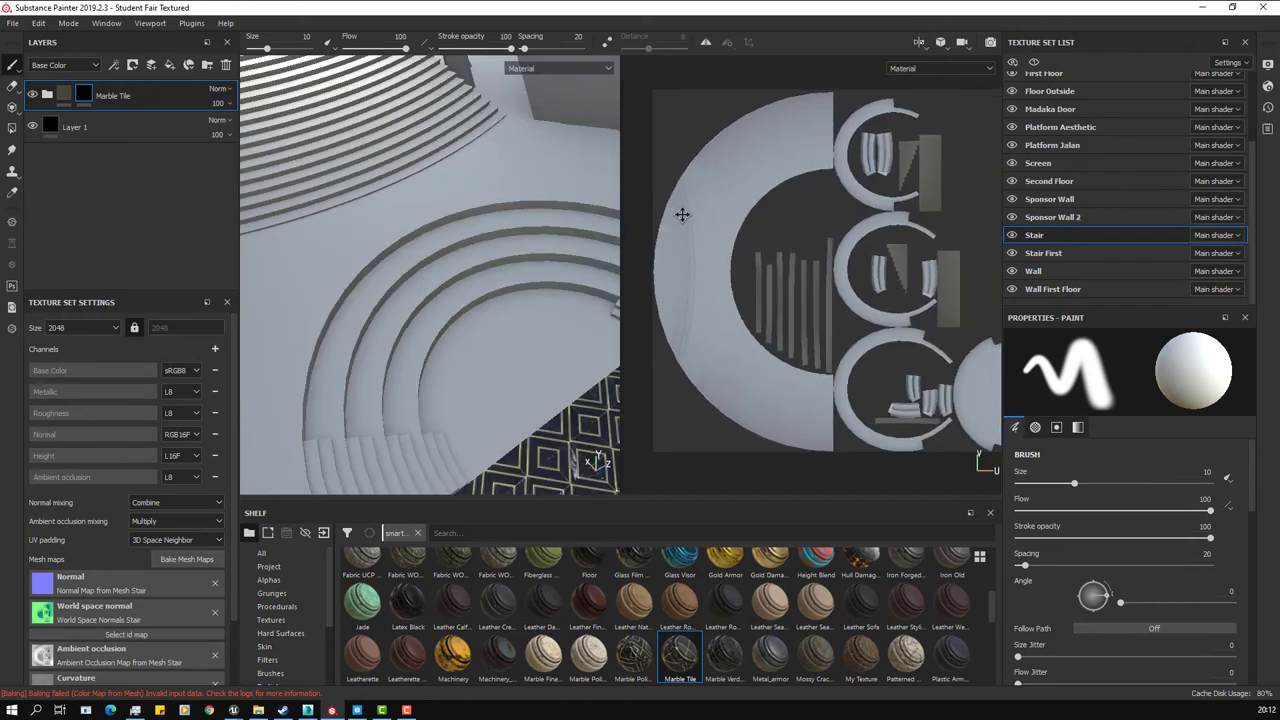
left_click_drag(600, 250, 629, 287, "alt")
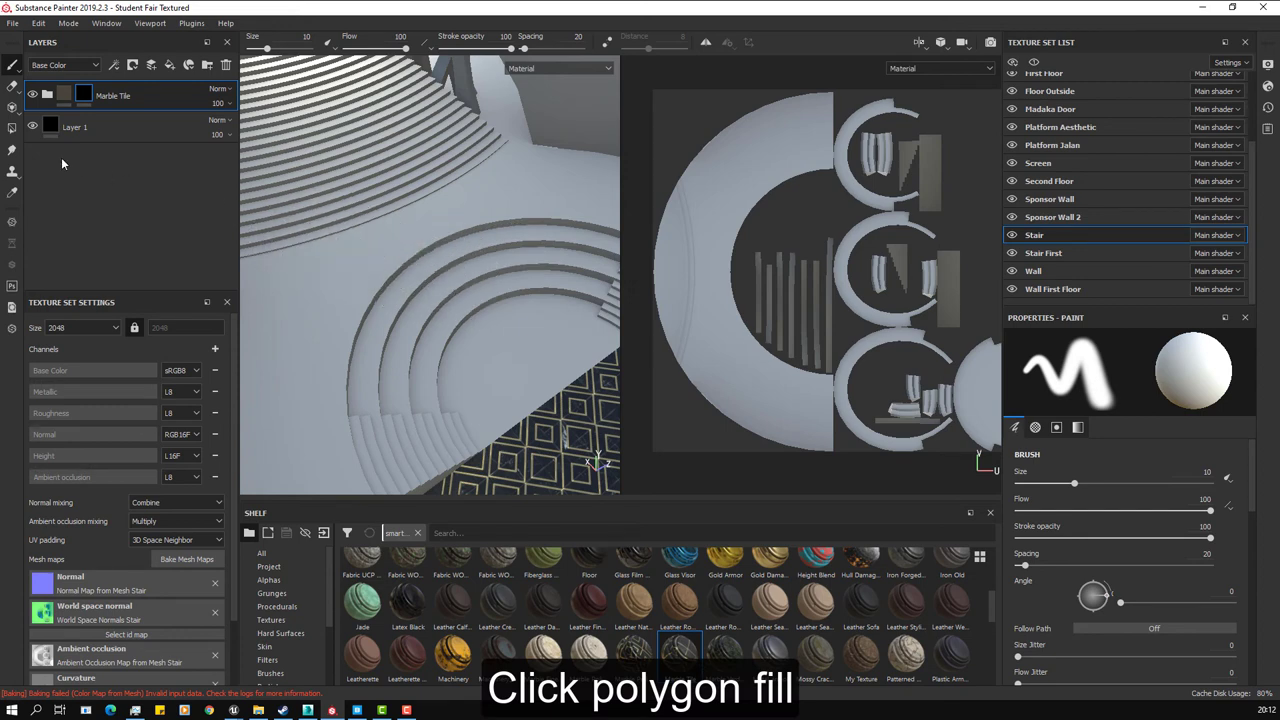
Step: With Polygon Fill in face mode, fill the first floor shell's faces with marble in the UV view
left_click(12, 128)
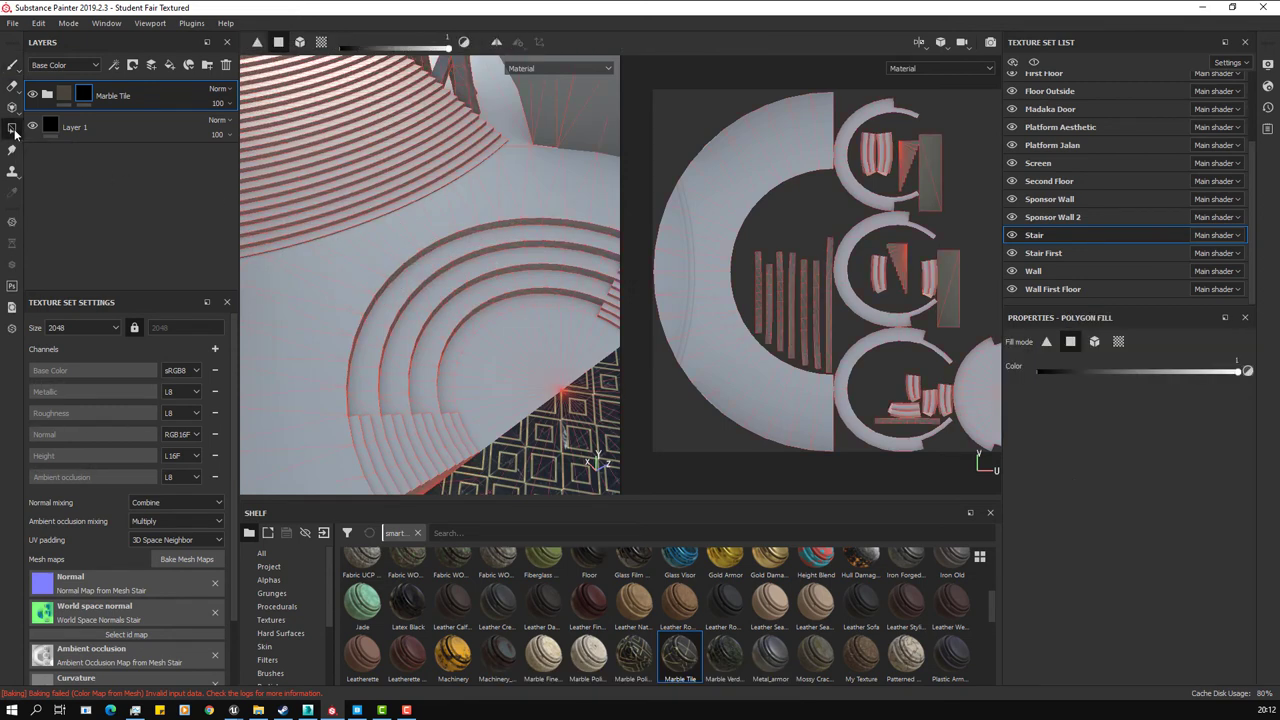
left_click(299, 43)
left_click(279, 43)
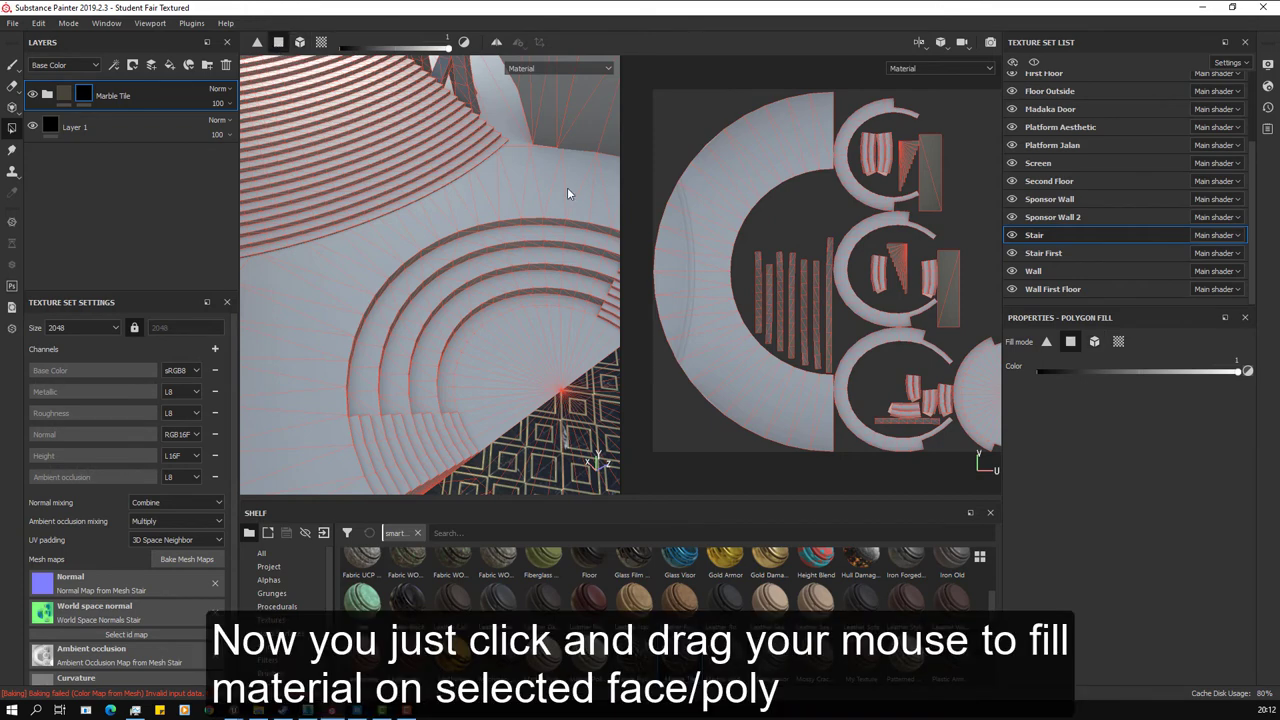
left_click_drag(653, 241, 727, 399)
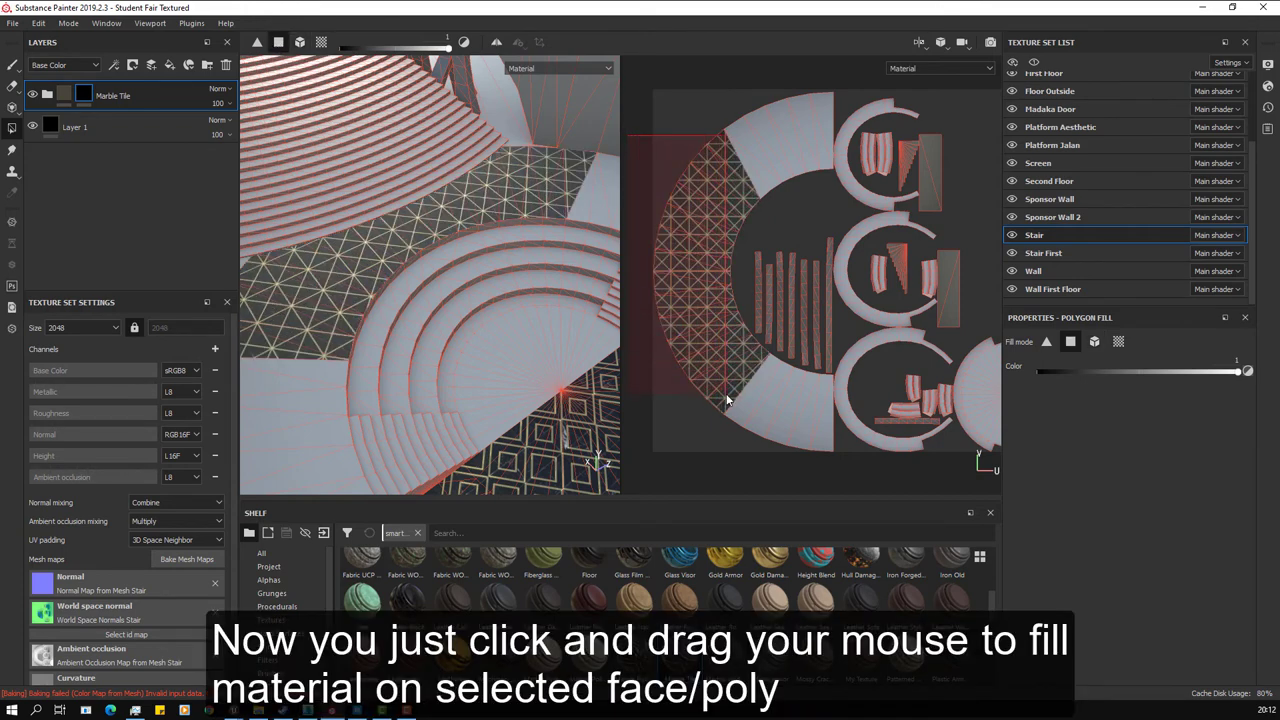
mouse_move(729, 119)
left_mouse_down()
mouse_move(818, 173)
mouse_move(781, 227)
left_mouse_up()
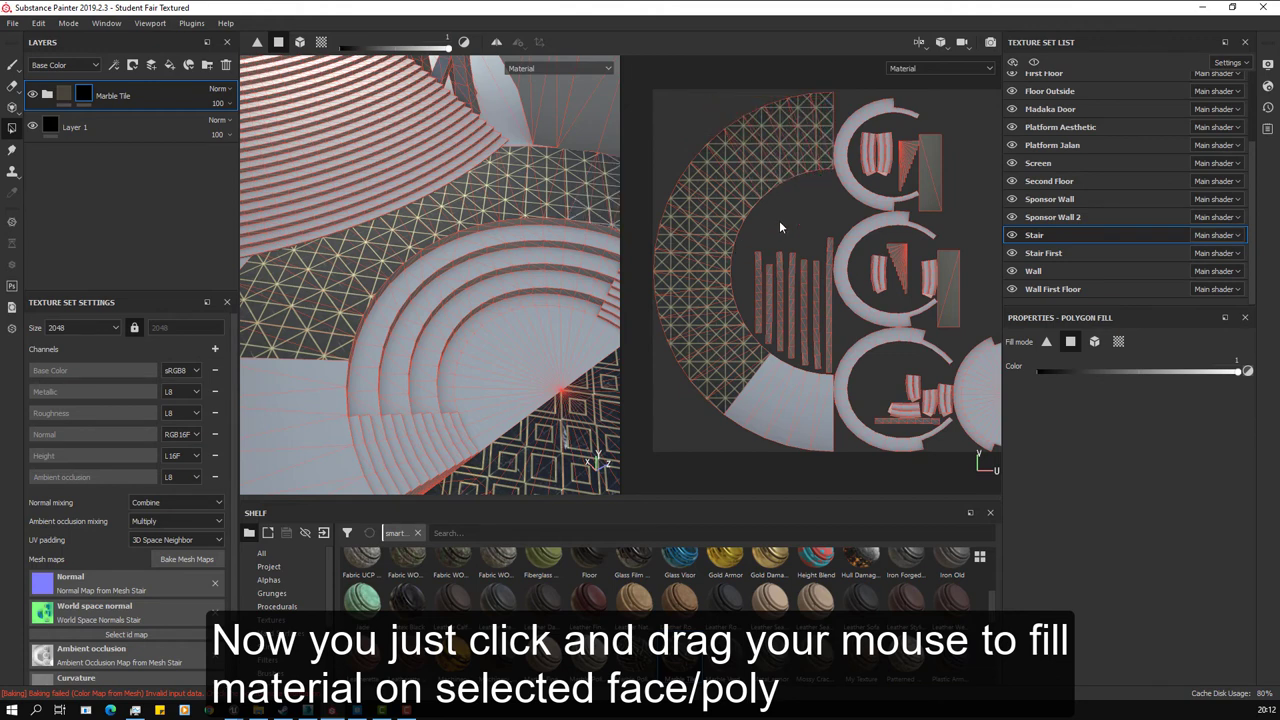
mouse_move(710, 395)
left_mouse_down()
mouse_move(805, 432)
mouse_move(790, 438)
left_mouse_up()
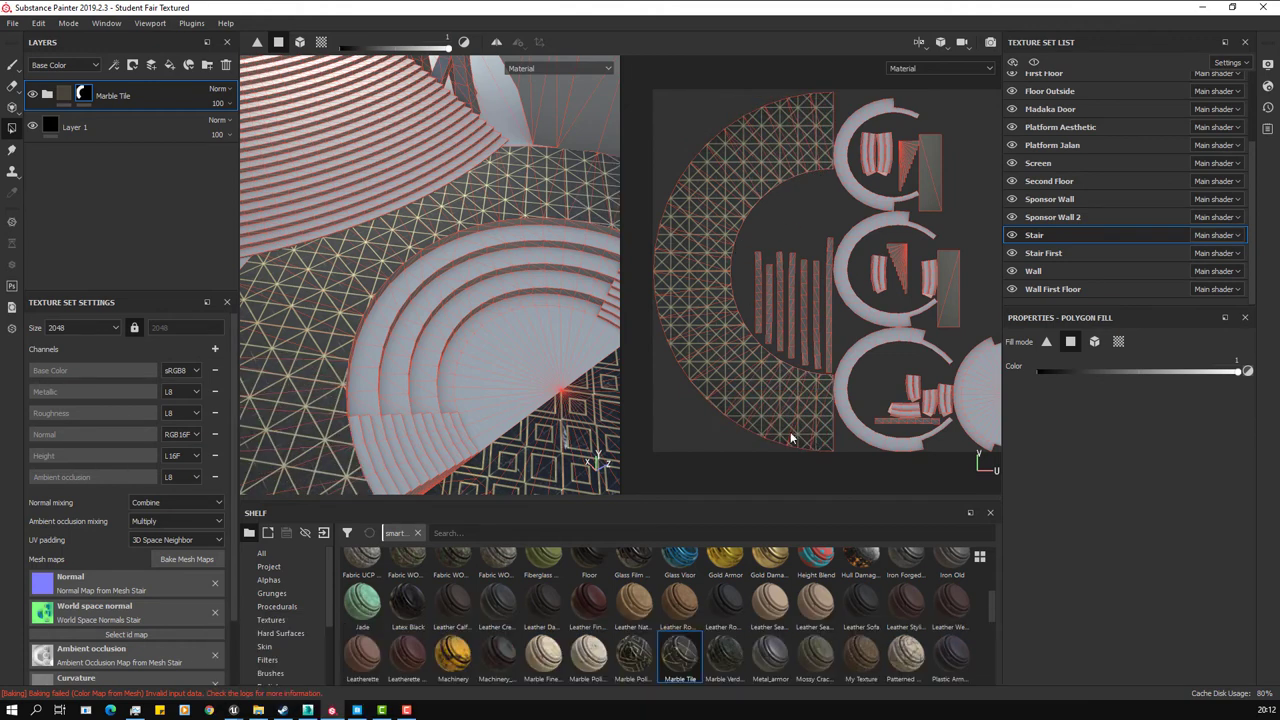
Step: Fill the remaining faces of the circular floor shell with marble
scroll(900, 306, "down", 1)
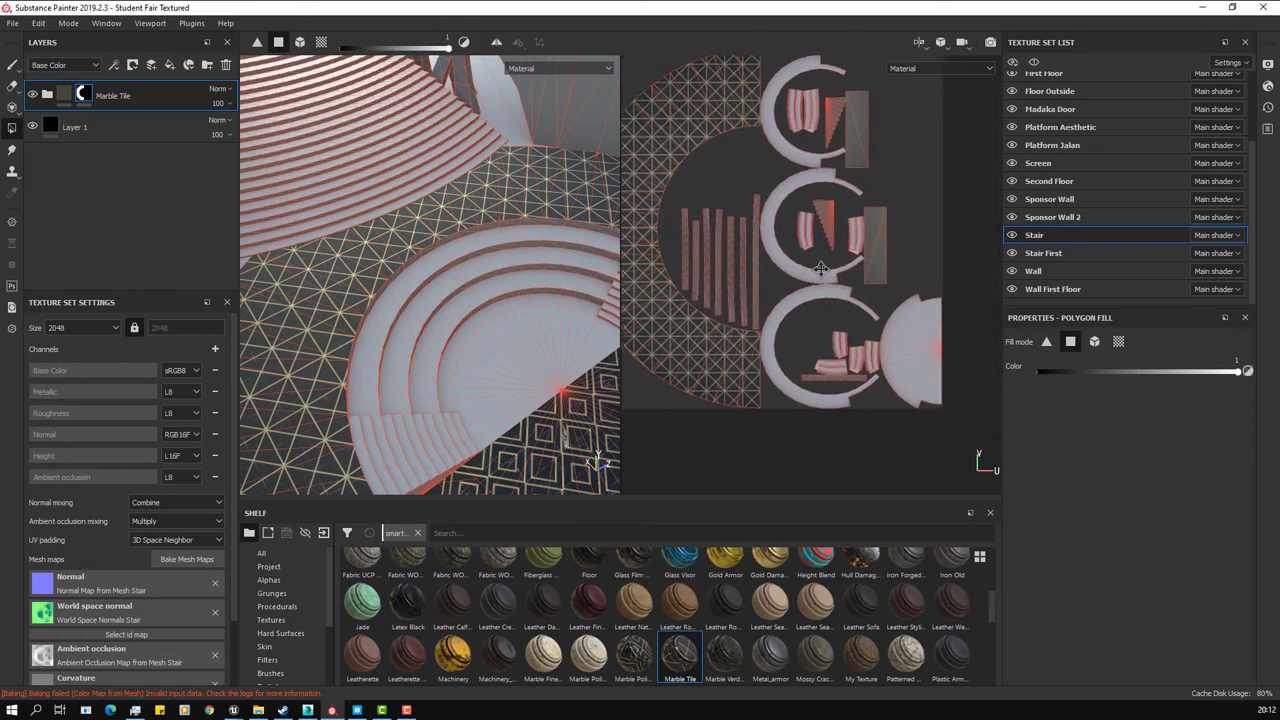
scroll(946, 376, "up", 2)
scroll(942, 390, "up", 2)
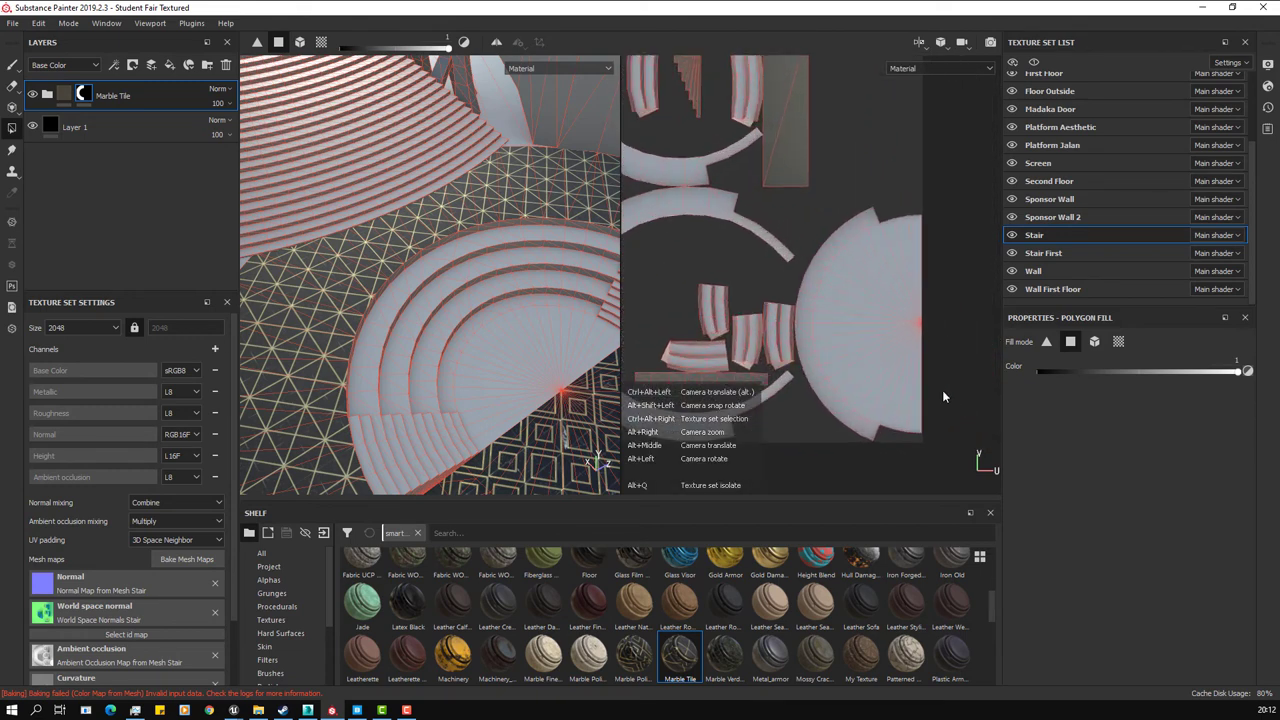
mouse_move(845, 270)
left_mouse_down()
mouse_move(834, 217)
mouse_move(868, 350)
left_mouse_up()
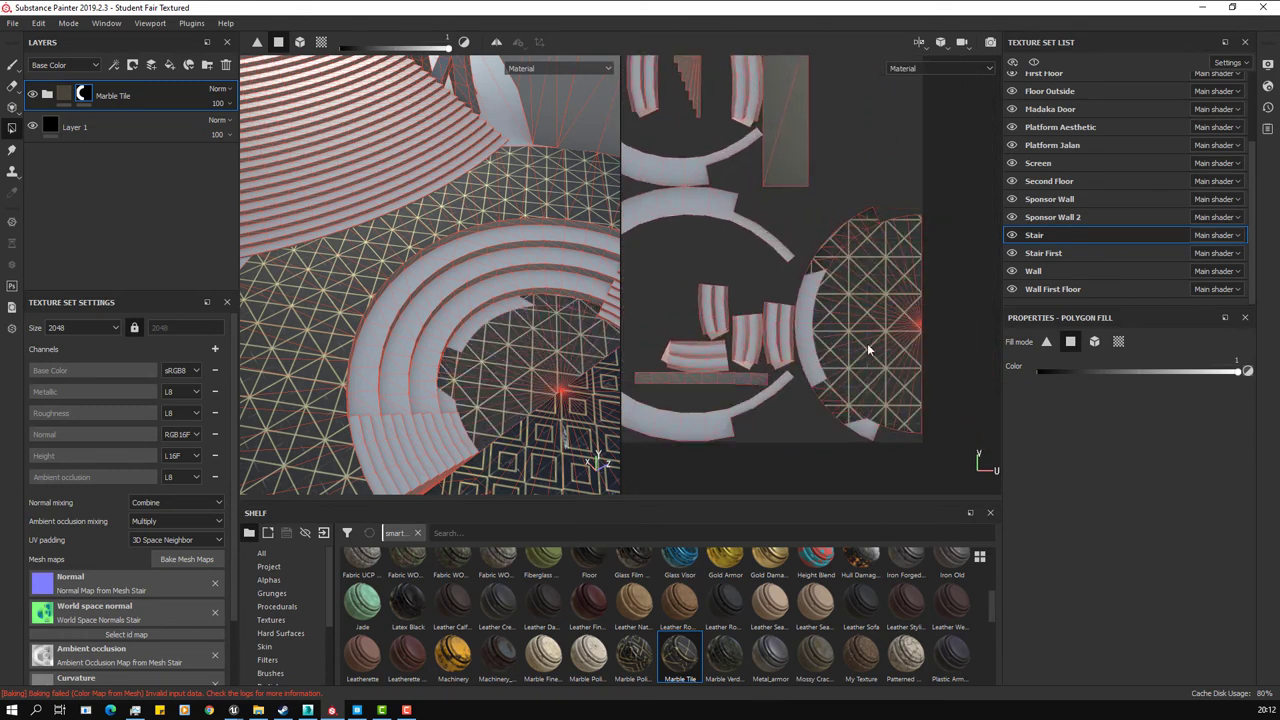
left_click_drag(897, 445, 810, 285)
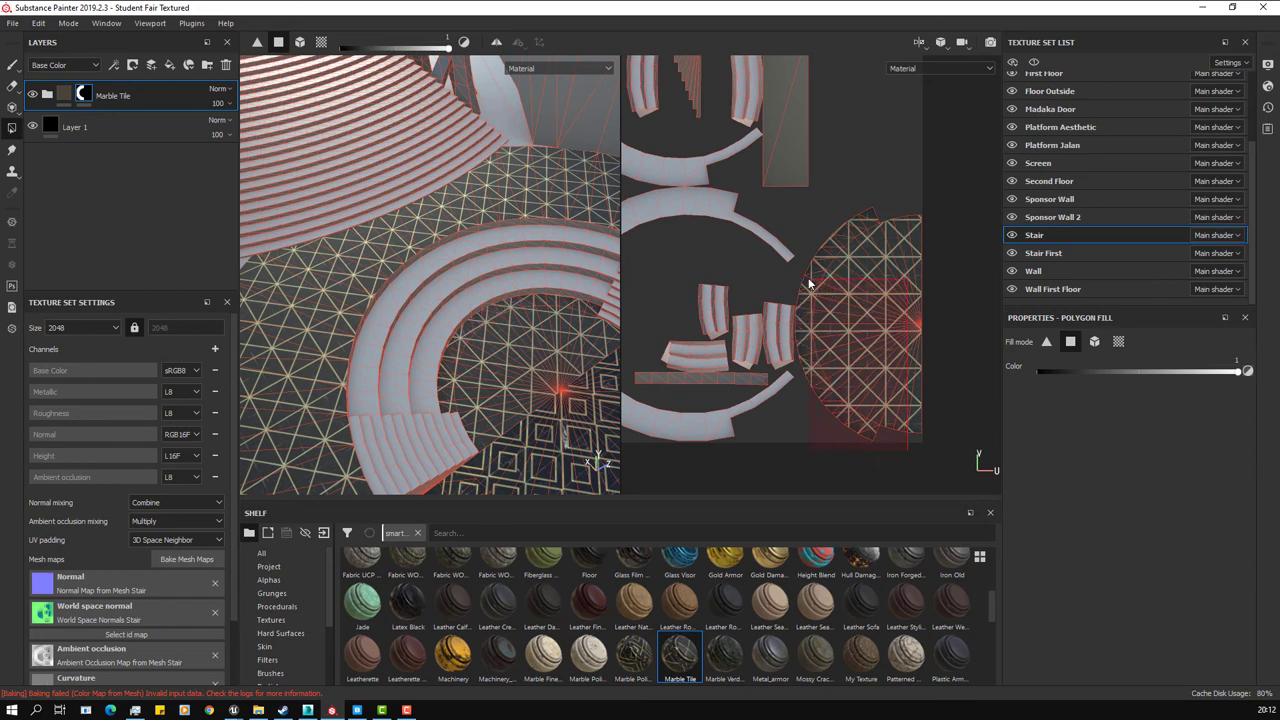
middle_click_drag(457, 289, 460, 313, "alt")
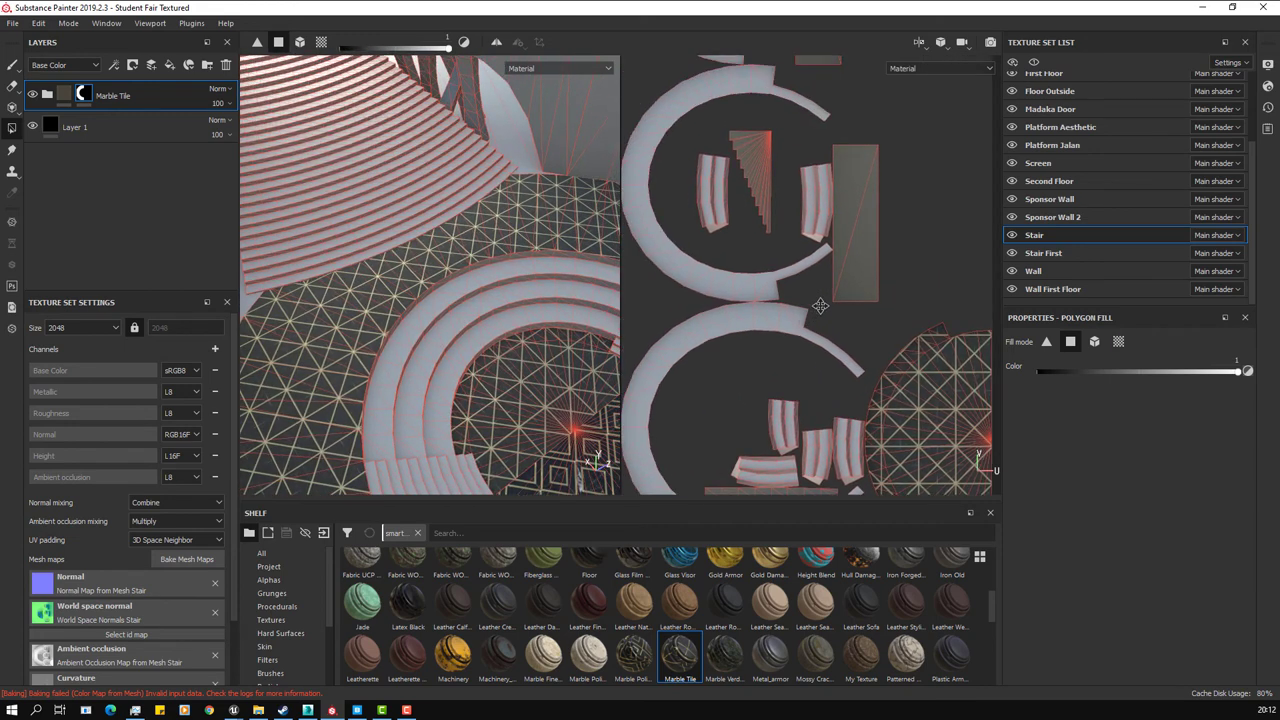
middle_click_drag(743, 188, 880, 257)
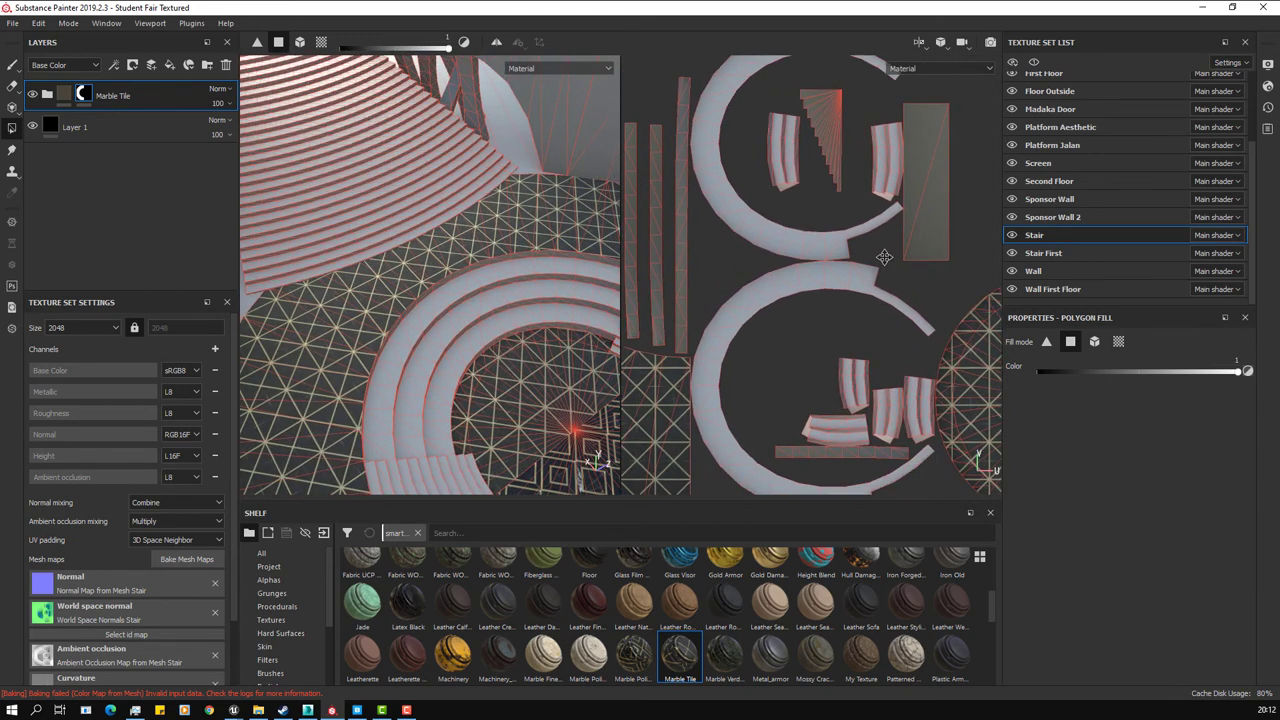
mouse_move(464, 328)
left_mouse_down("alt")
mouse_move(236, 330)
mouse_move(439, 303)
left_mouse_up("alt")
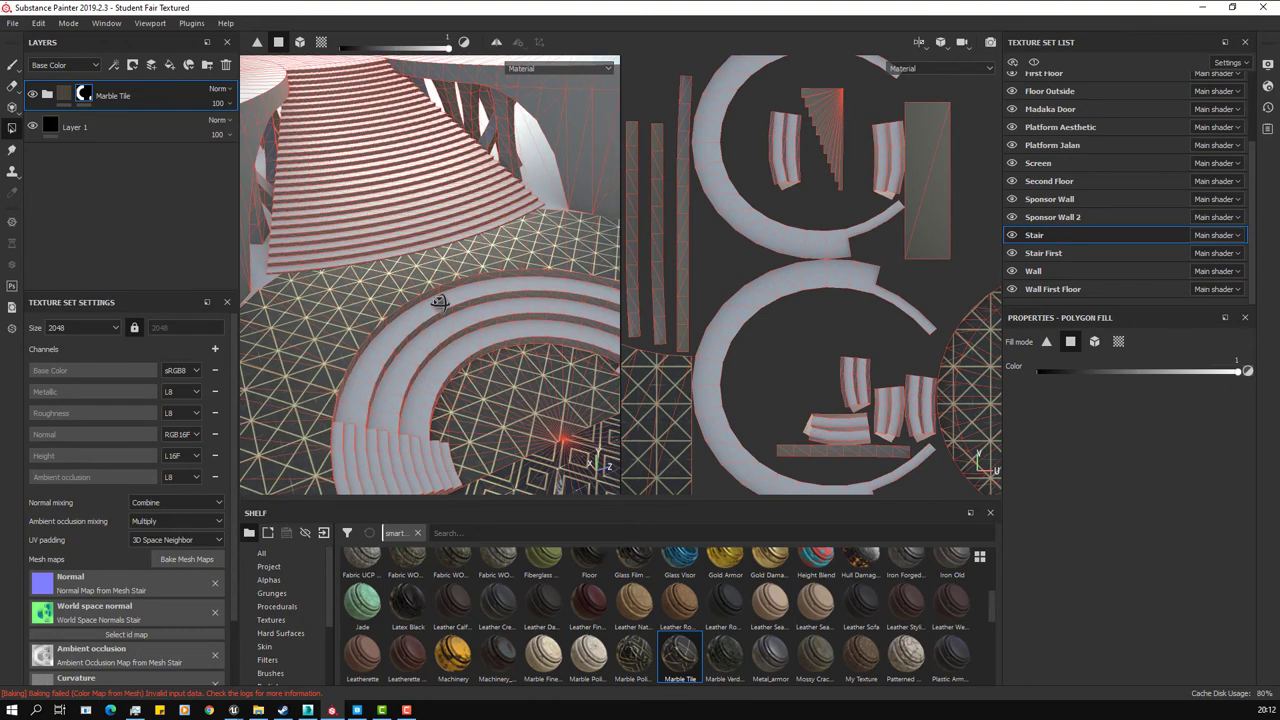
Step: Switch the viewport to 3D only and orbit around the stairs to inspect the marble-tiled floor
left_click(916, 41)
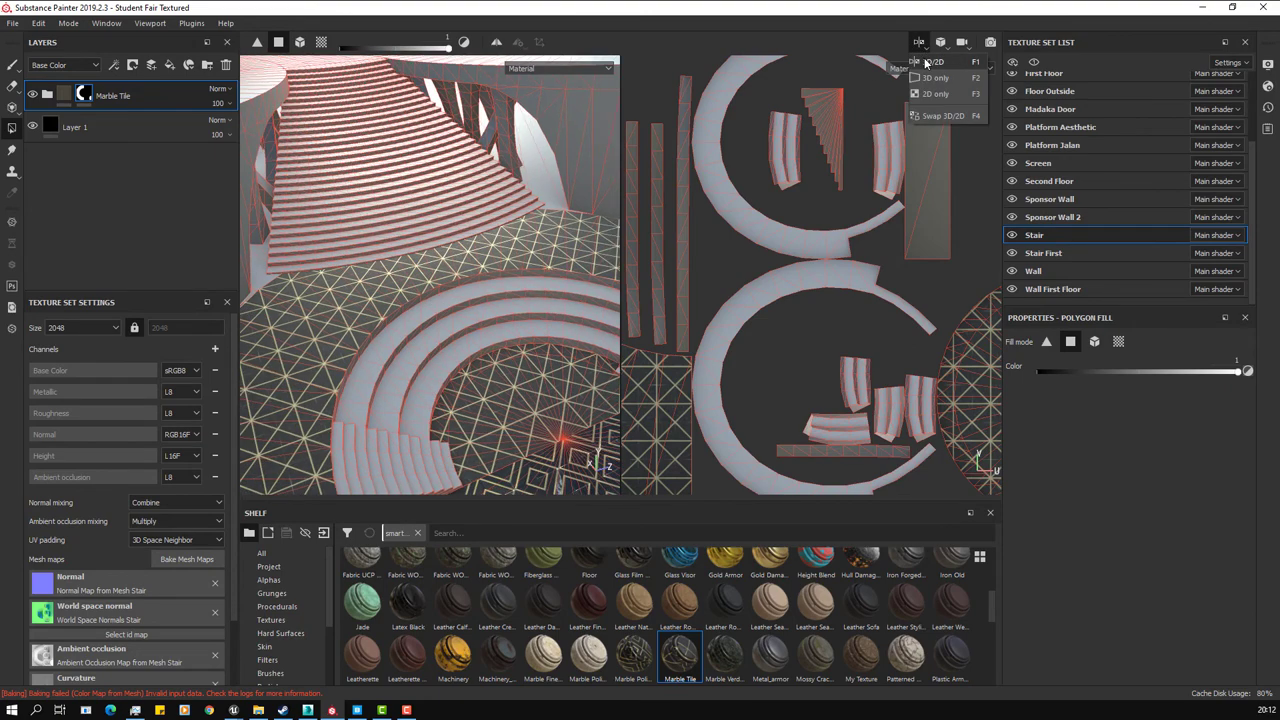
left_click(926, 77)
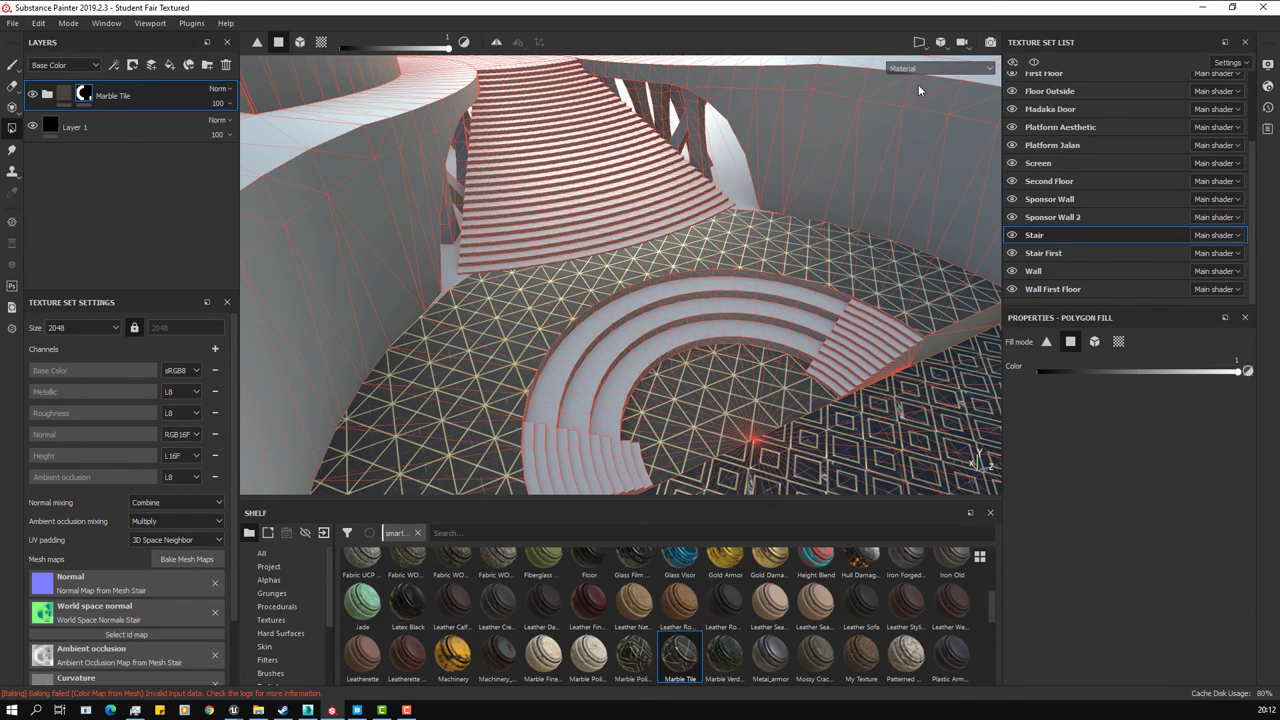
left_click_drag(737, 375, 690, 360, "alt")
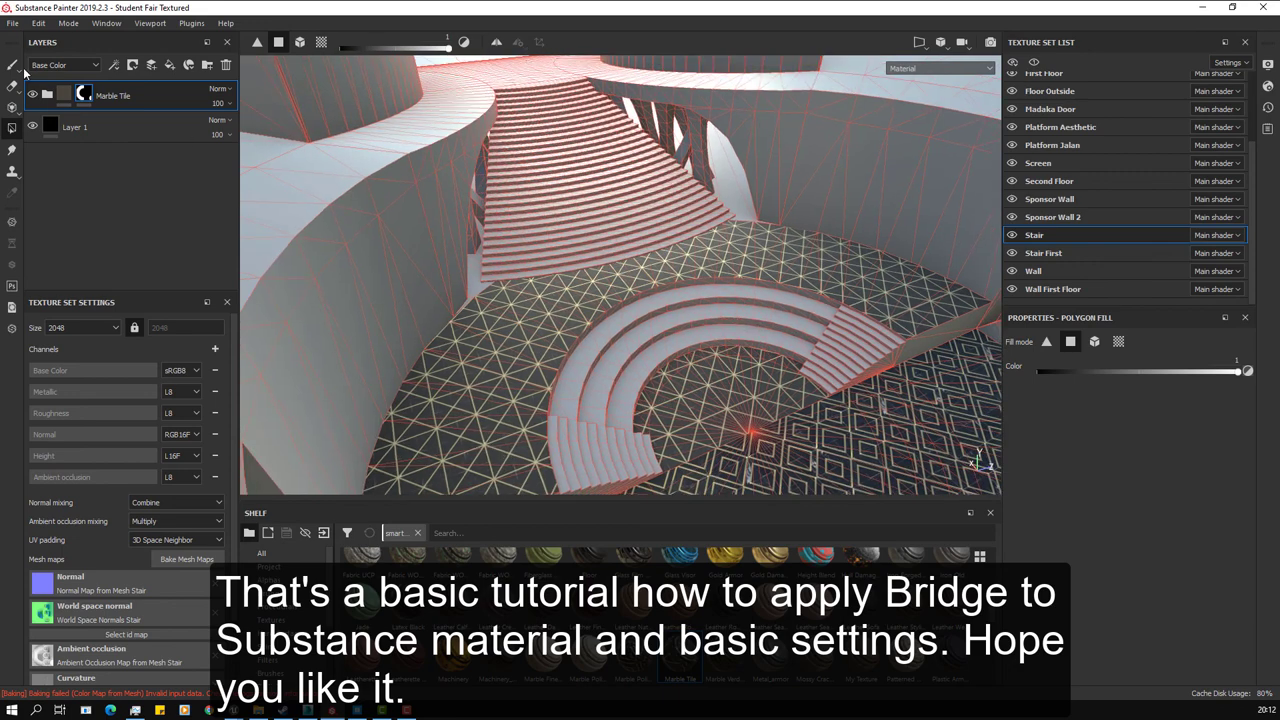
left_click(12, 65)
mouse_move(623, 306)
left_mouse_down("alt")
mouse_move(715, 275)
mouse_move(706, 391)
mouse_move(688, 368)
mouse_move(690, 410)
left_mouse_up("alt")
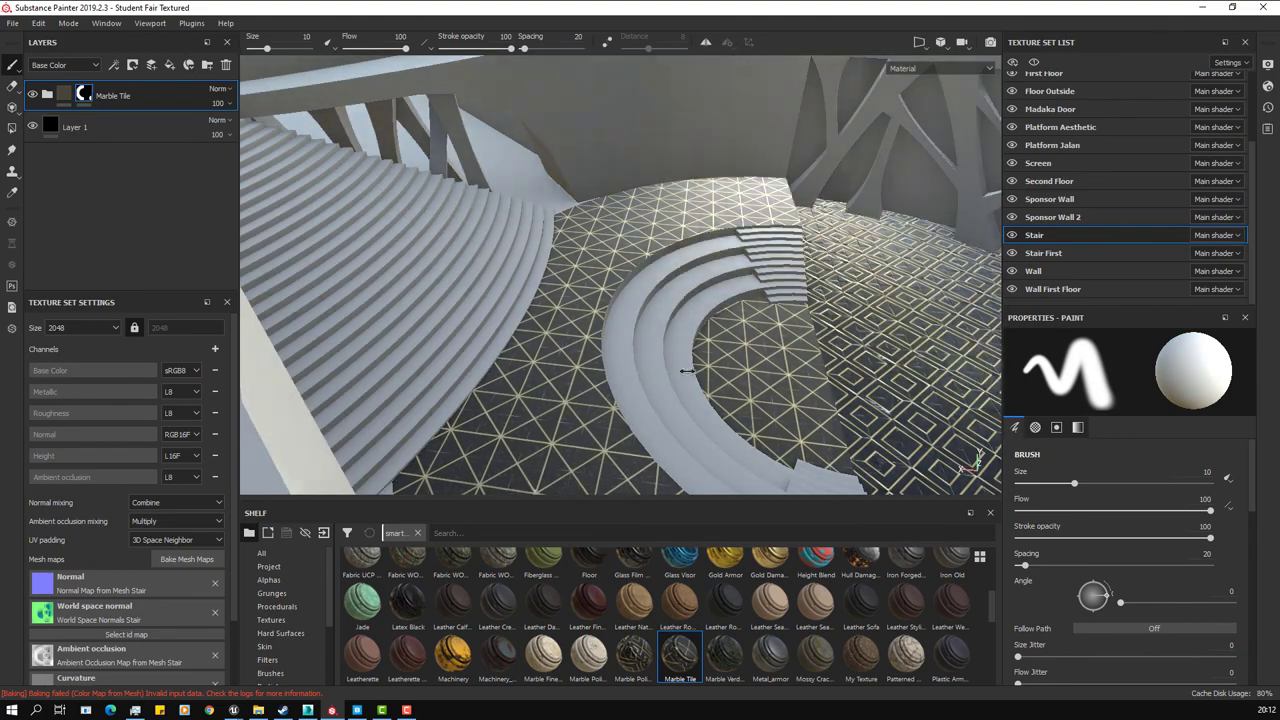